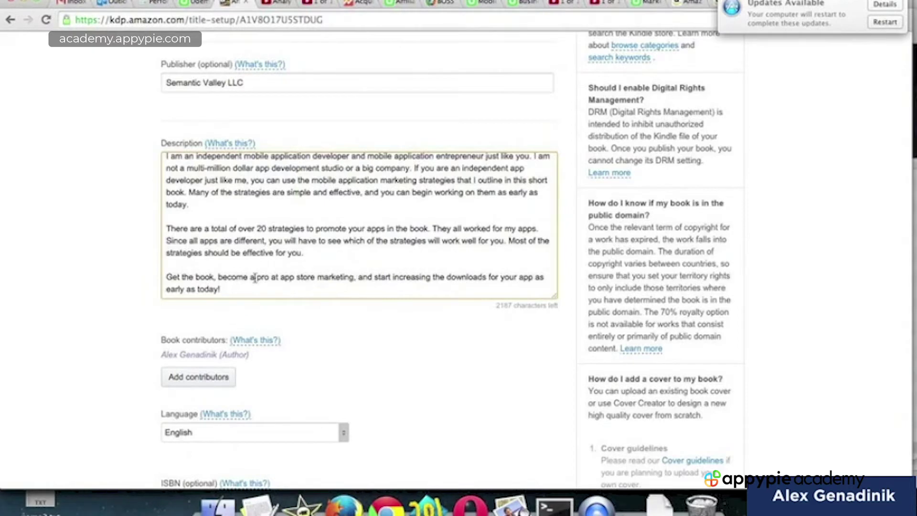
Highlight the app store marketing phrase in the description and the 'promote iPhone app' keyword
{"action": "left_click", "coordinate": [280, 278]}
{"action": "left_click_drag", "start_coordinate": [280, 278], "coordinate": [354, 278]}
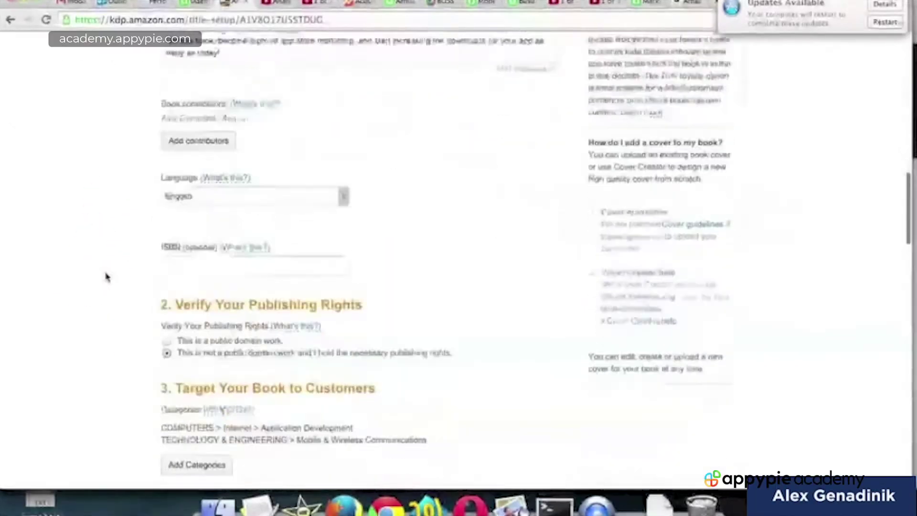
{"action": "scroll", "coordinate": [106, 277], "scroll_direction": "down", "scroll_amount": 4}
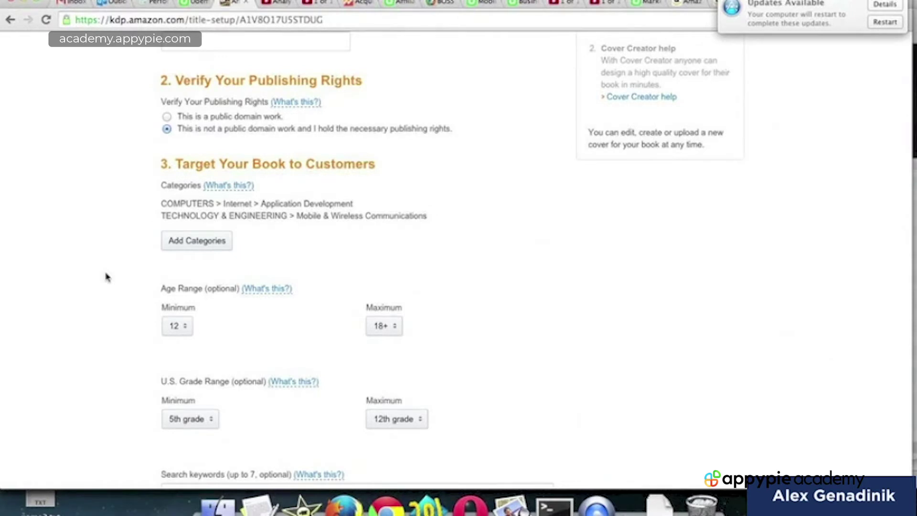
{"action": "scroll", "coordinate": [106, 277], "scroll_direction": "down", "scroll_amount": 3}
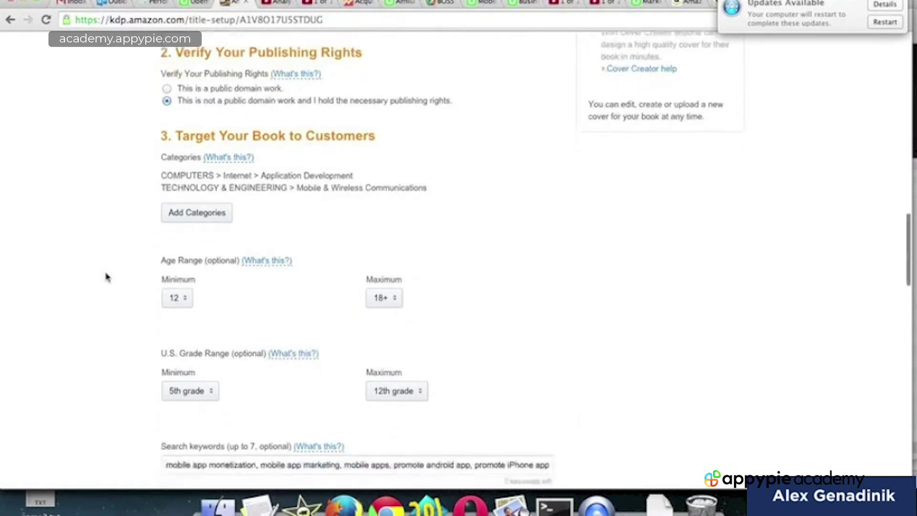
{"action": "scroll", "coordinate": [106, 277], "scroll_direction": "down", "scroll_amount": 2}
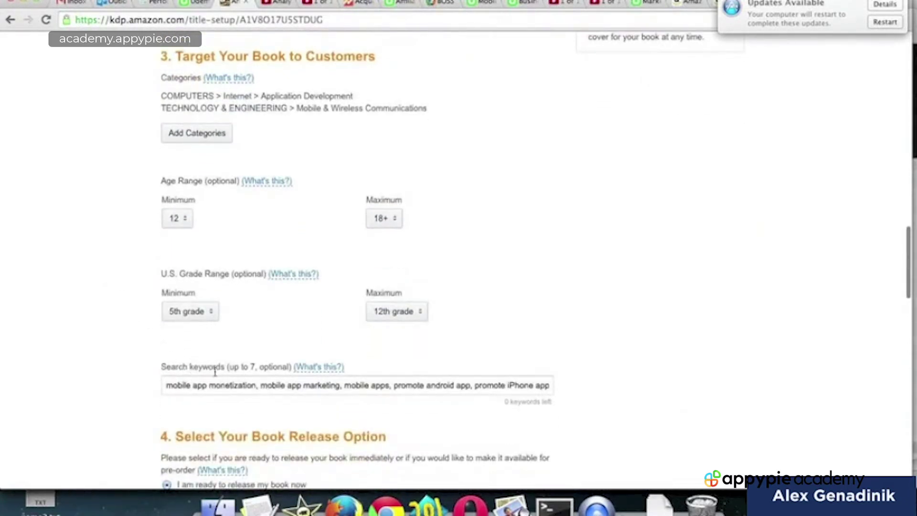
{"action": "mouse_move", "coordinate": [174, 386]}
{"action": "left_mouse_down"}
{"action": "mouse_move", "coordinate": [225, 385]}
{"action": "mouse_move", "coordinate": [158, 386]}
{"action": "left_mouse_up"}
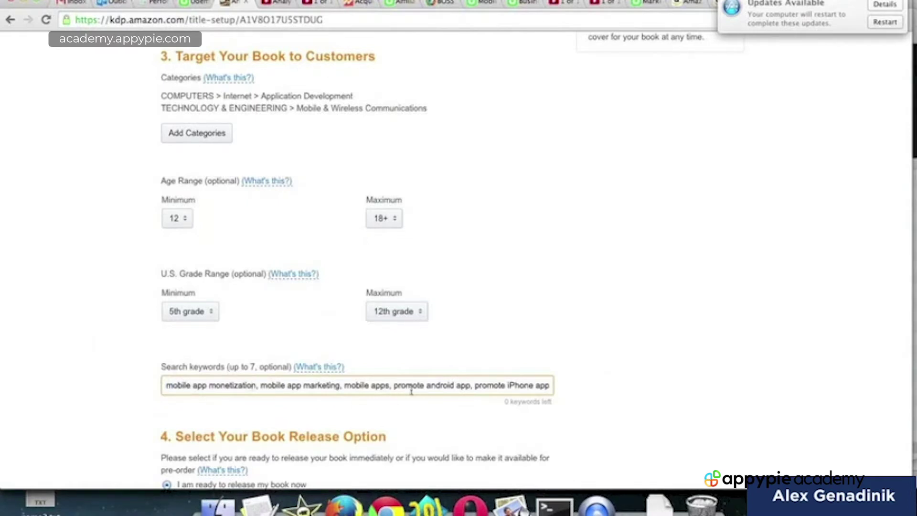
{"action": "key", "text": "Right"}
{"action": "key", "text": "Right"}
{"action": "key", "text": "Right"}
{"action": "key", "text": "Right"}
{"action": "key", "text": "Right"}
{"action": "key", "text": "Right"}
{"action": "key", "text": "Right"}
{"action": "key", "text": "Right"}
{"action": "key", "text": "Right"}
{"action": "key", "text": "Right"}
{"action": "key", "text": "Right"}
{"action": "key", "text": "Right"}
{"action": "key", "text": "Right"}
{"action": "key", "text": "Right"}
{"action": "key", "text": "Right"}
{"action": "key", "text": "Right"}
{"action": "key", "text": "Right"}
{"action": "key", "text": "Right"}
{"action": "key", "text": "Right"}
{"action": "key", "text": "Right"}
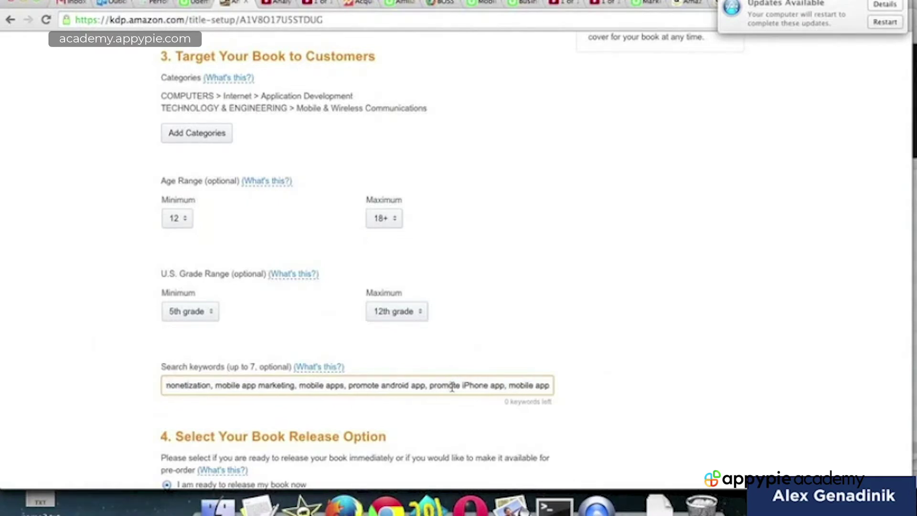
{"action": "key", "text": "Right"}
{"action": "key", "text": "Right"}
{"action": "key", "text": "Right"}
{"action": "key", "text": "Right"}
{"action": "key", "text": "Right"}
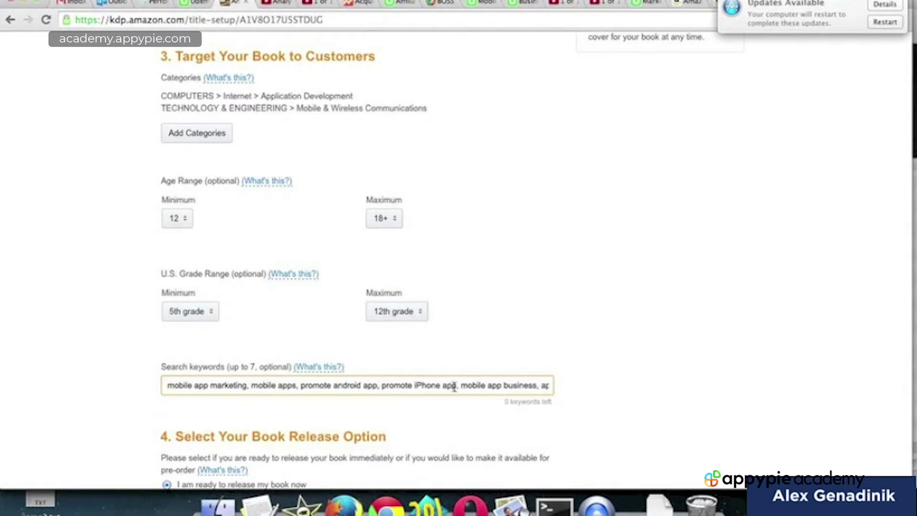
{"action": "left_click_drag", "start_coordinate": [456, 386], "coordinate": [382, 382]}
{"action": "key", "text": "super+c"}
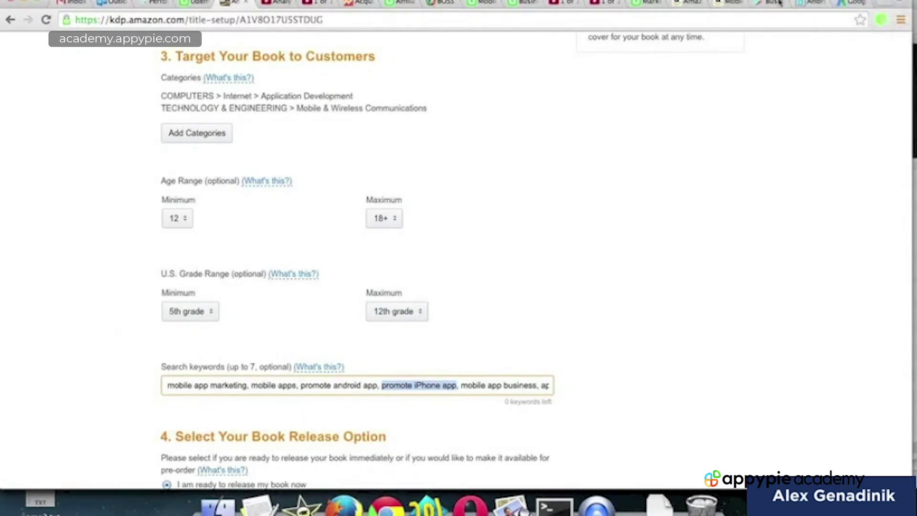
Search Amazon Books for 'promote iPhone app' (13 results), then bring up the Keyword Planner
{"action": "left_click", "coordinate": [727, 4]}
{"action": "scroll", "coordinate": [647, 61], "scroll_direction": "up", "scroll_amount": 15}
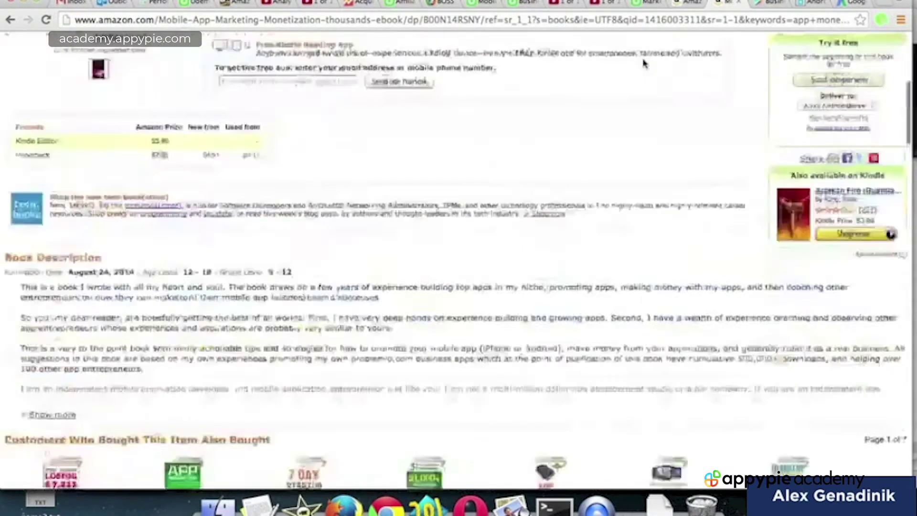
{"action": "triple_click", "coordinate": [263, 92]}
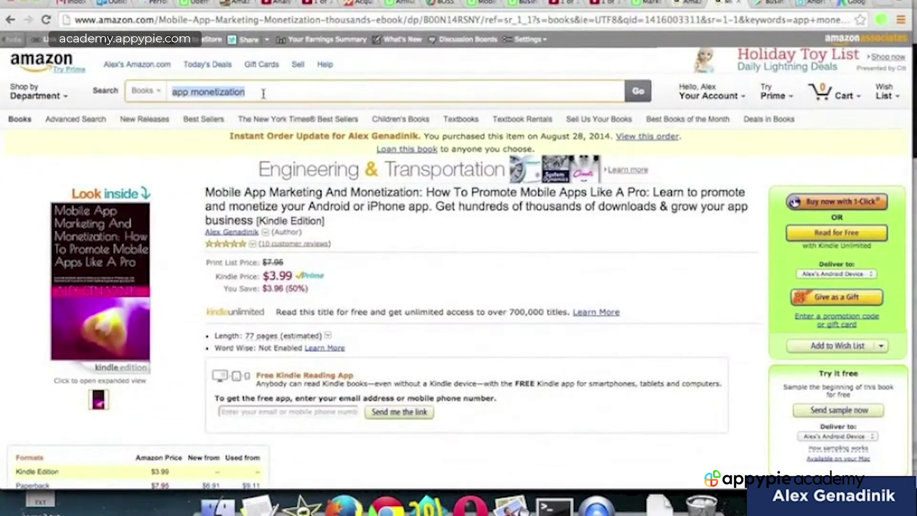
{"action": "type", "text": "promote iPhone app"}
{"action": "key", "text": "Return"}
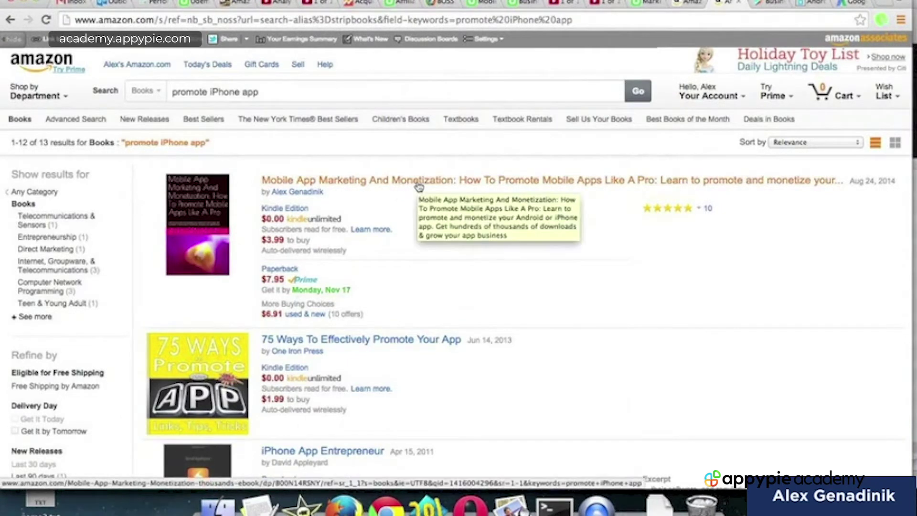
{"action": "left_click", "coordinate": [846, 5]}
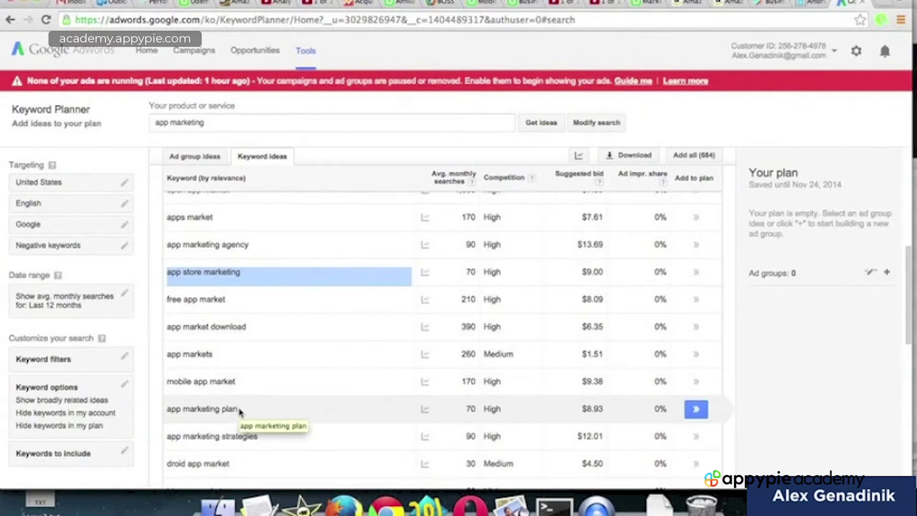
{"action": "scroll", "coordinate": [239, 412], "scroll_direction": "down", "scroll_amount": 3}
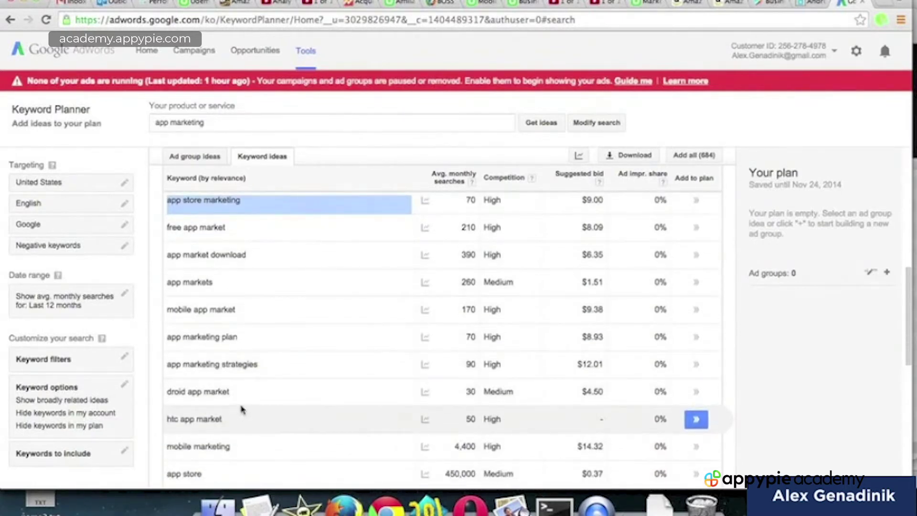
{"action": "scroll", "coordinate": [246, 342], "scroll_direction": "up", "scroll_amount": 3}
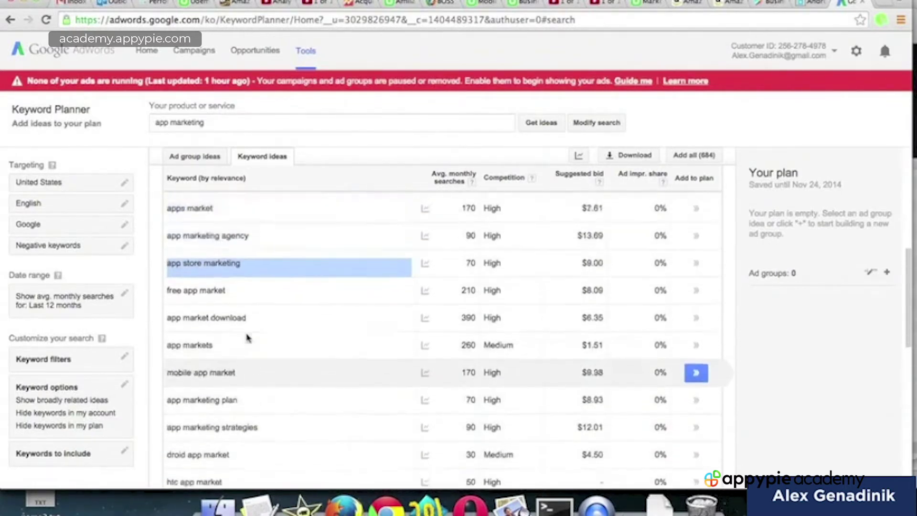
{"action": "mouse_move", "coordinate": [422, 271]}
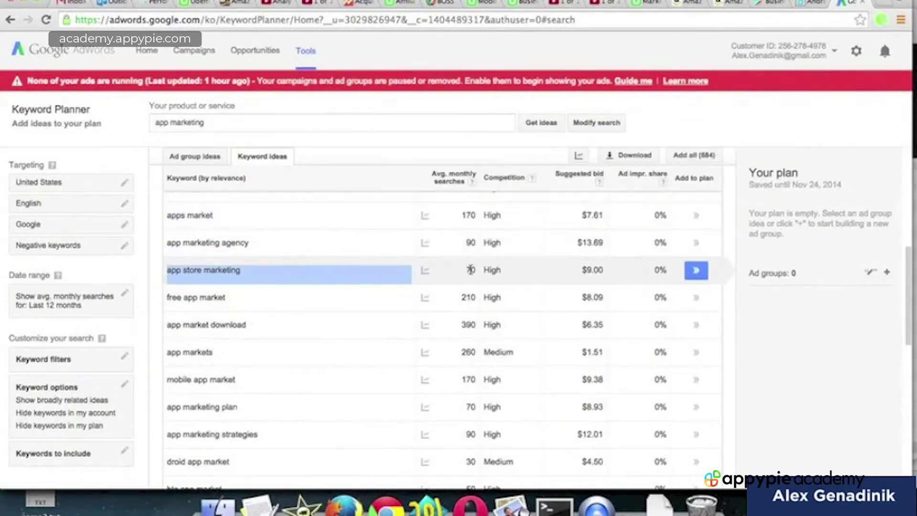
{"action": "left_click", "coordinate": [470, 270]}
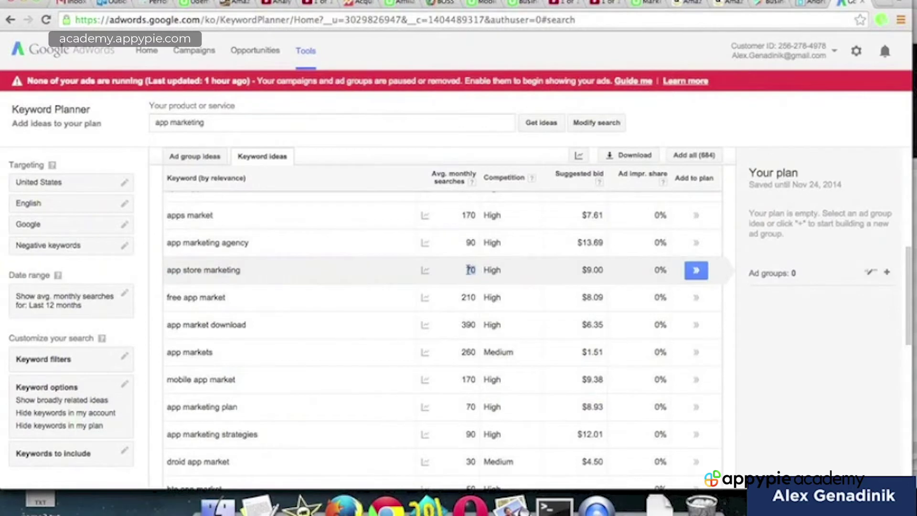
{"action": "scroll", "coordinate": [470, 270], "scroll_direction": "up", "scroll_amount": 5}
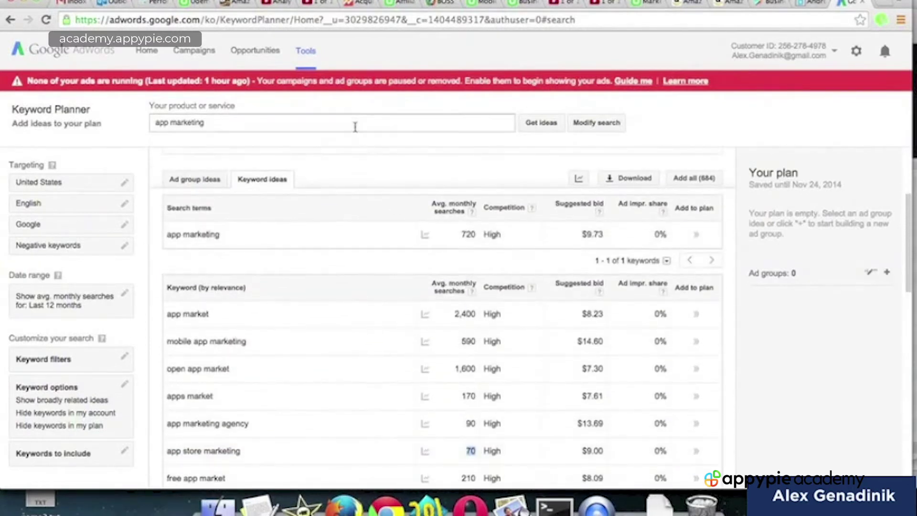
{"action": "triple_click", "coordinate": [354, 127]}
{"action": "key", "text": "super+v"}
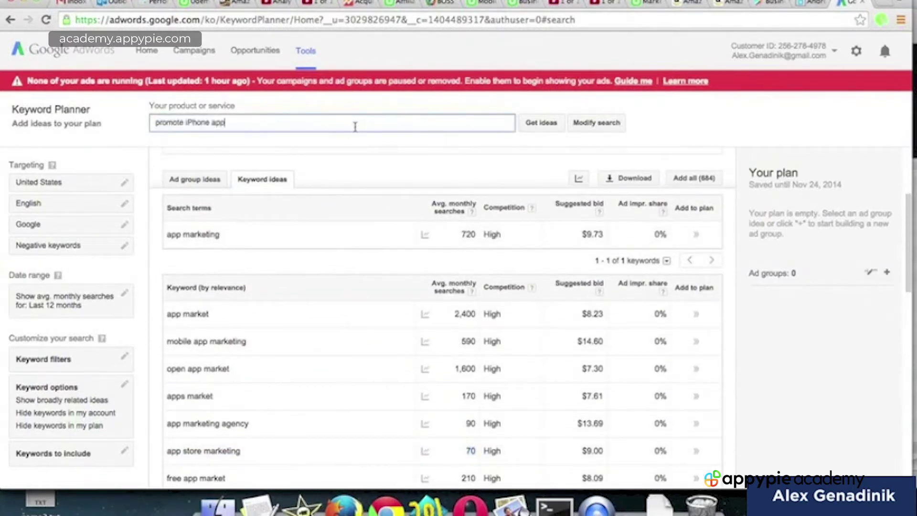
{"action": "left_click", "coordinate": [537, 126]}
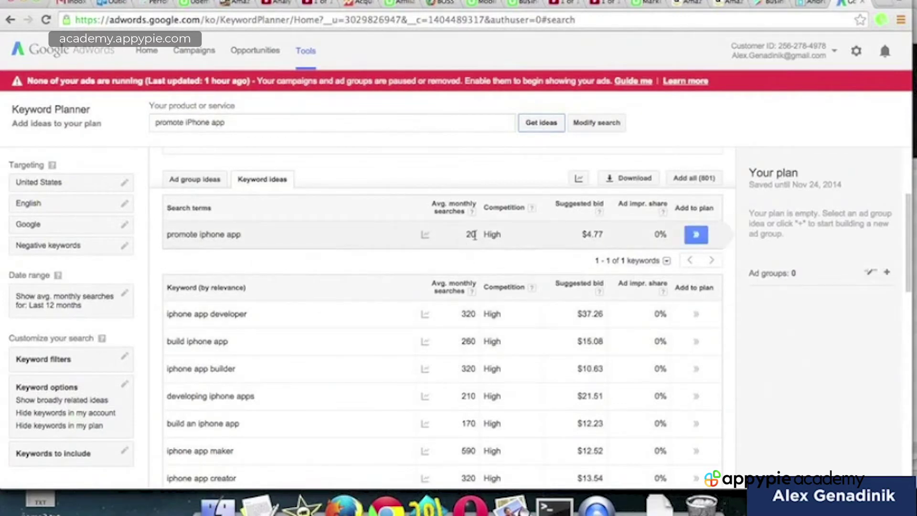
{"action": "left_click", "coordinate": [472, 234]}
{"action": "double_click", "coordinate": [471, 234]}
{"action": "scroll", "coordinate": [472, 236], "scroll_direction": "down", "scroll_amount": 1}
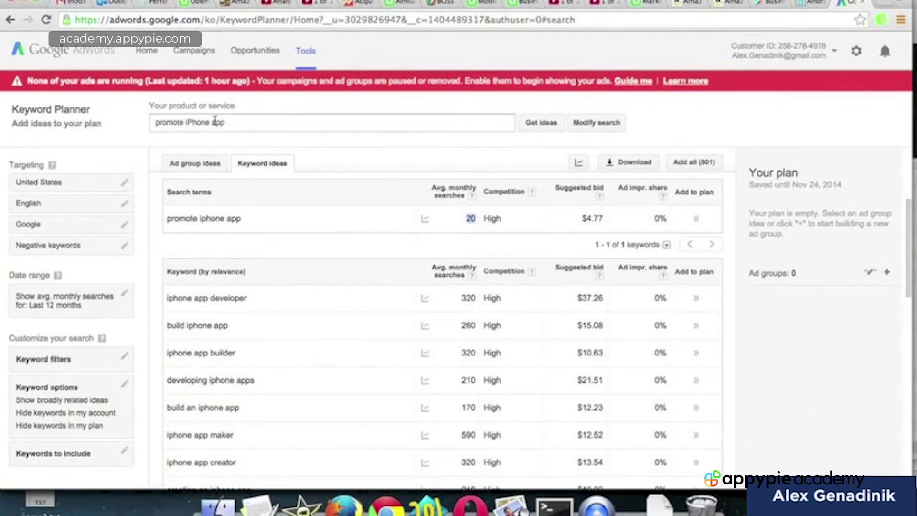
{"action": "double_click", "coordinate": [198, 123]}
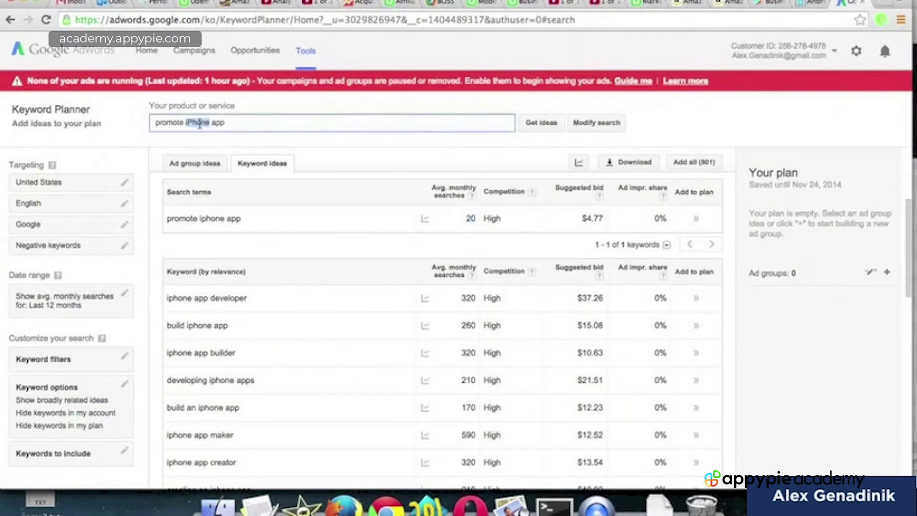
{"action": "type", "text": "android"}
{"action": "key", "text": "Return"}
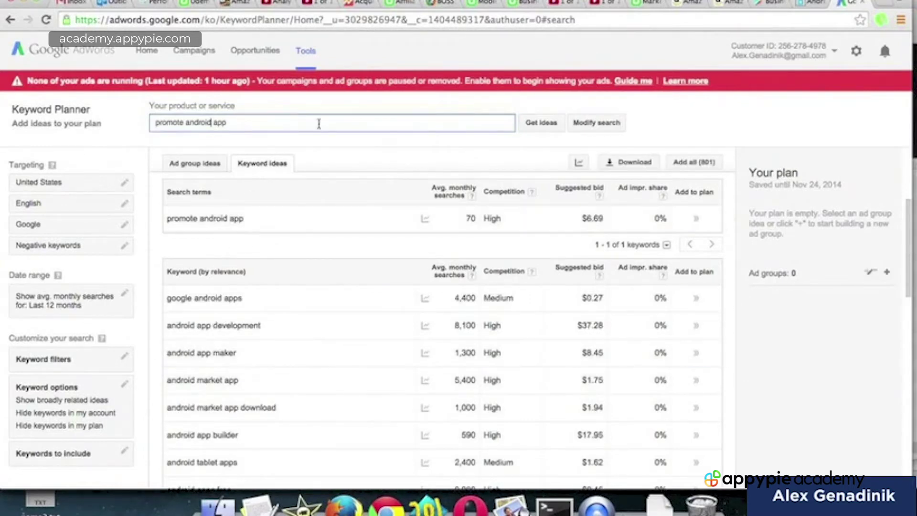
{"action": "scroll", "coordinate": [254, 363], "scroll_direction": "down", "scroll_amount": 3}
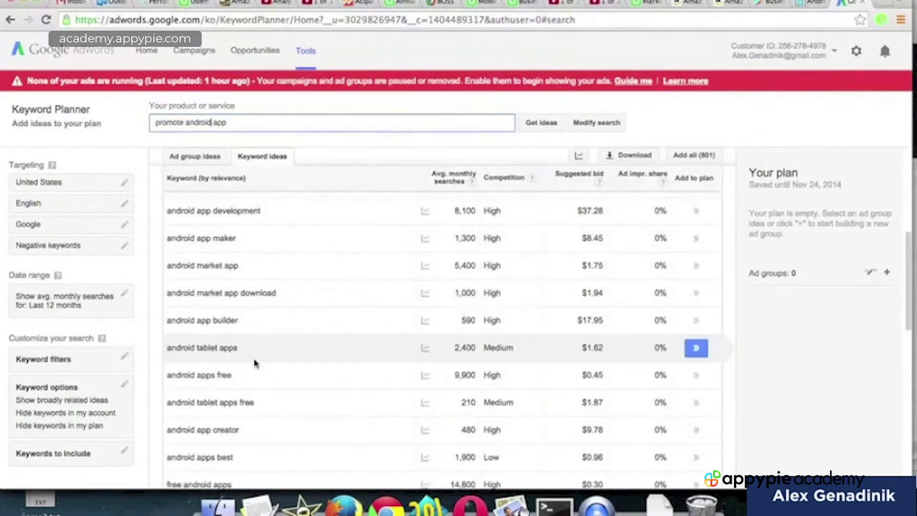
{"action": "scroll", "coordinate": [268, 396], "scroll_direction": "up", "scroll_amount": 2}
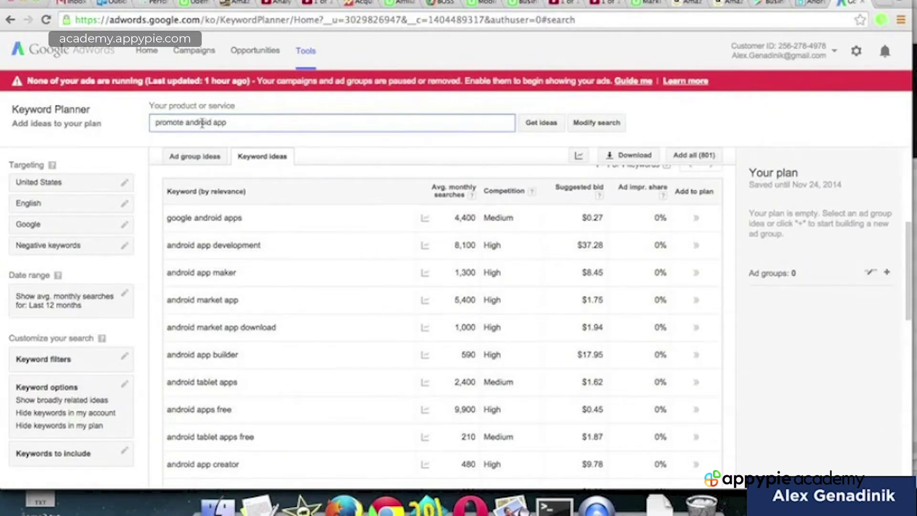
{"action": "left_click", "coordinate": [212, 123]}
{"action": "key", "text": "BackSpace"}
{"action": "key", "text": "BackSpace"}
{"action": "key", "text": "BackSpace"}
{"action": "key", "text": "BackSpace"}
{"action": "key", "text": "BackSpace"}
{"action": "key", "text": "BackSpace"}
{"action": "key", "text": "BackSpace"}
{"action": "key", "text": "BackSpace"}
{"action": "key", "text": "BackSpace"}
{"action": "key", "text": "BackSpace"}
{"action": "key", "text": "BackSpace"}
{"action": "key", "text": "BackSpace"}
{"action": "key", "text": "BackSpace"}
{"action": "key", "text": "BackSpace"}
{"action": "key", "text": "BackSpace"}
{"action": "key", "text": "BackSpace"}
{"action": "type", "text": "marketing"}
{"action": "key", "text": "Return"}
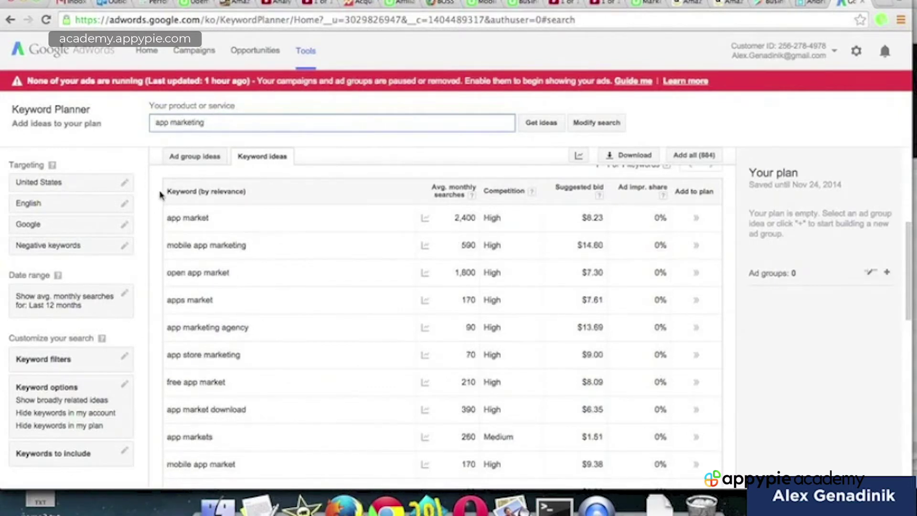
Get Keyword Planner ideas for 'app store marketing' by inserting 'store' into the search
{"action": "left_click", "coordinate": [175, 123]}
{"action": "type", "text": "store"}
{"action": "key", "text": "Return"}
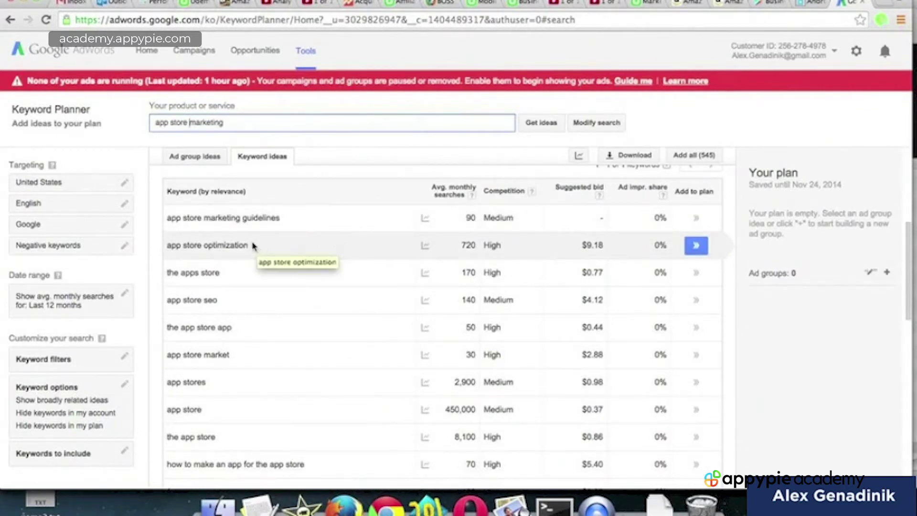
Select 'app store optimization' and then 'app store seo' from the ideas to copy them
{"action": "left_click_drag", "start_coordinate": [252, 245], "coordinate": [167, 247]}
{"action": "key", "text": "super+c"}
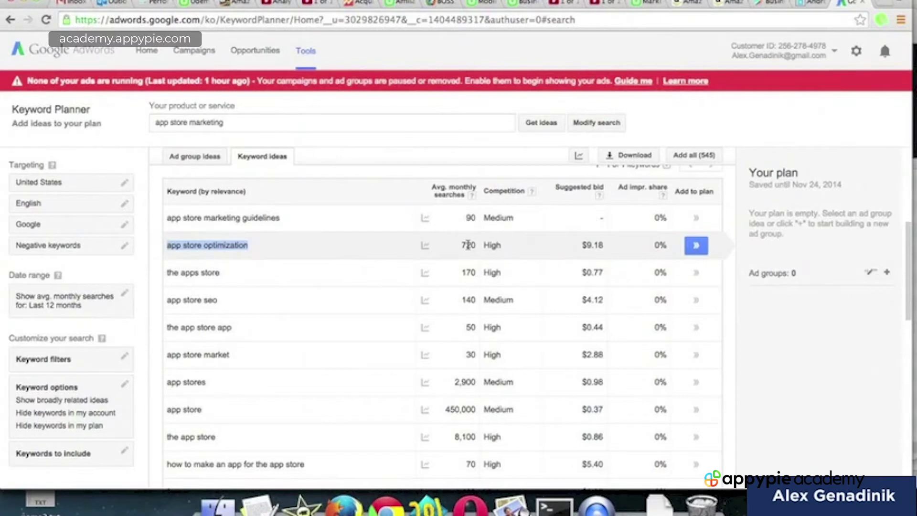
{"action": "left_click", "coordinate": [225, 301]}
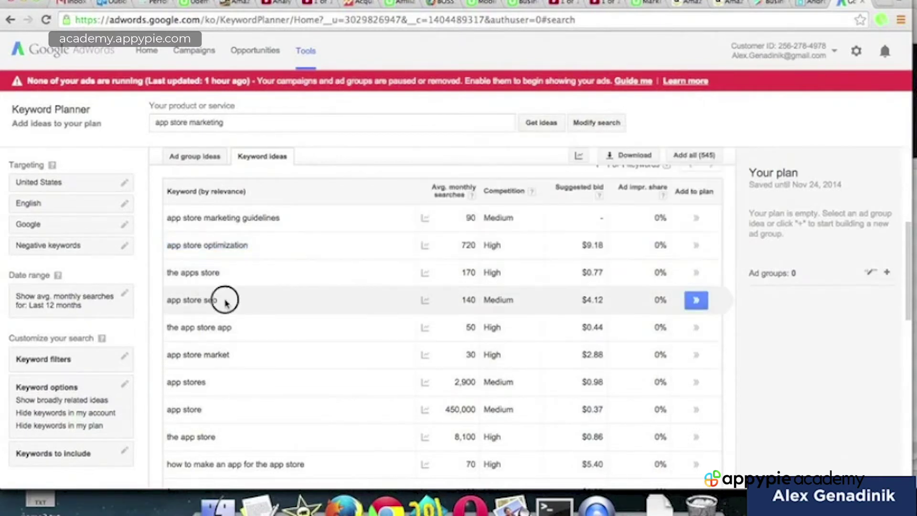
{"action": "left_click_drag", "start_coordinate": [224, 300], "coordinate": [166, 300]}
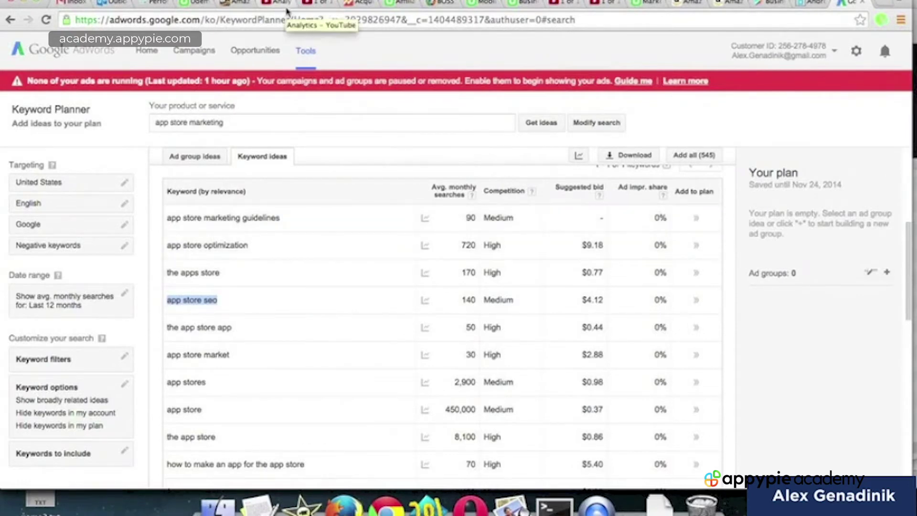
Replace 'promote iPhone app' in the KDP search keywords with the pasted 'app store optimization'
{"action": "left_click", "coordinate": [234, 3]}
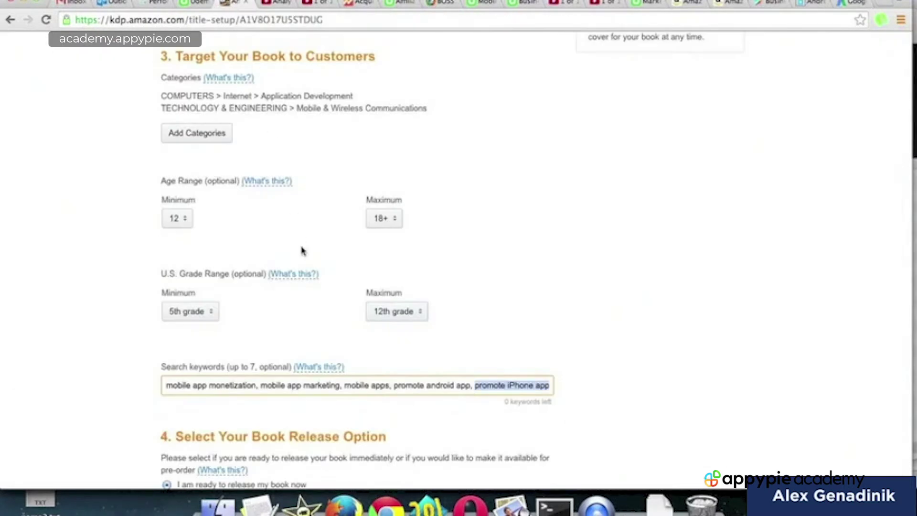
{"action": "scroll", "coordinate": [303, 250], "scroll_direction": "up", "scroll_amount": 5}
{"action": "scroll", "coordinate": [303, 246], "scroll_direction": "down", "scroll_amount": 6}
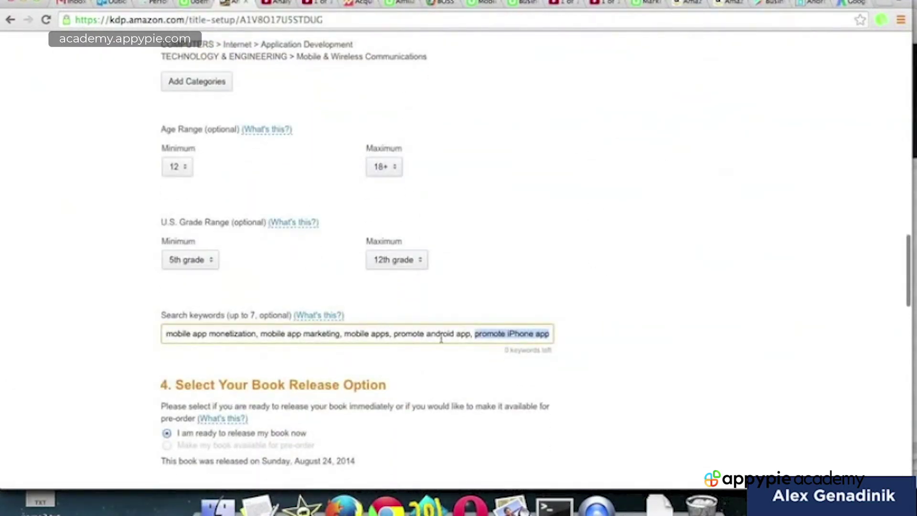
{"action": "key", "text": "Right"}
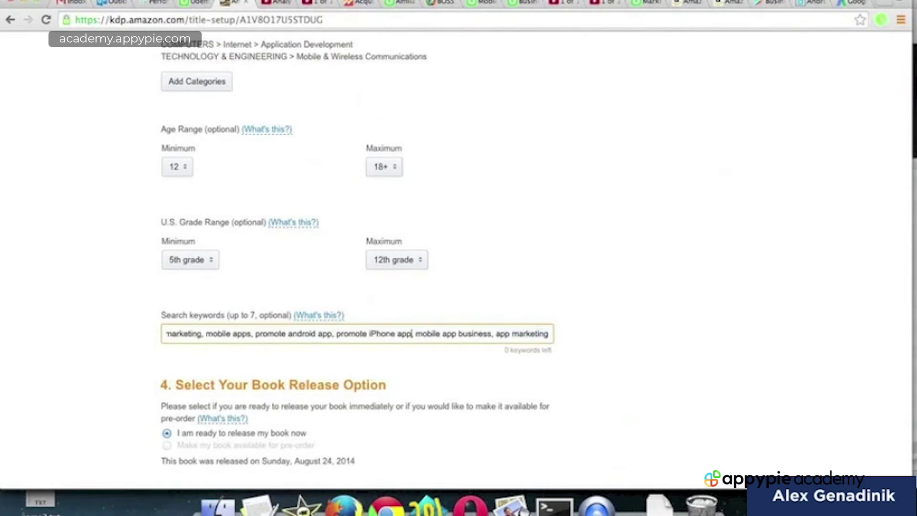
{"action": "key", "text": "shift+Left"}
{"action": "key", "text": "shift+Left"}
{"action": "key", "text": "shift+Left"}
{"action": "key", "text": "shift+Left"}
{"action": "key", "text": "shift+Left"}
{"action": "key", "text": "shift+Left"}
{"action": "key", "text": "shift+Left"}
{"action": "key", "text": "shift+Left"}
{"action": "key", "text": "shift+Left"}
{"action": "key", "text": "shift+Left"}
{"action": "key", "text": "shift+Left"}
{"action": "key", "text": "shift+Left"}
{"action": "key", "text": "shift+Left"}
{"action": "key", "text": "shift+Left"}
{"action": "key", "text": "shift+Left"}
{"action": "key", "text": "shift+Left"}
{"action": "key", "text": "shift+Left"}
{"action": "key", "text": "super+v"}
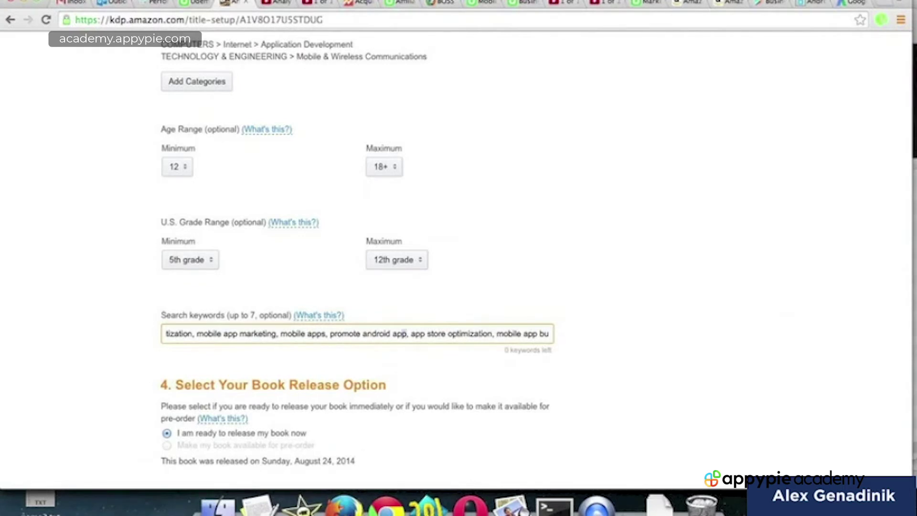
Overwrite 'promote android app' with 'app store seo', then select 'mobile app business'
{"action": "key", "text": "shift+Left"}
{"action": "key", "text": "shift+Left"}
{"action": "key", "text": "shift+Left"}
{"action": "key", "text": "shift+Left"}
{"action": "key", "text": "shift+Left"}
{"action": "key", "text": "shift+Left"}
{"action": "key", "text": "shift+Left"}
{"action": "key", "text": "shift+Left"}
{"action": "key", "text": "shift+Left"}
{"action": "key", "text": "shift+Left"}
{"action": "key", "text": "shift+Left"}
{"action": "key", "text": "shift+Left"}
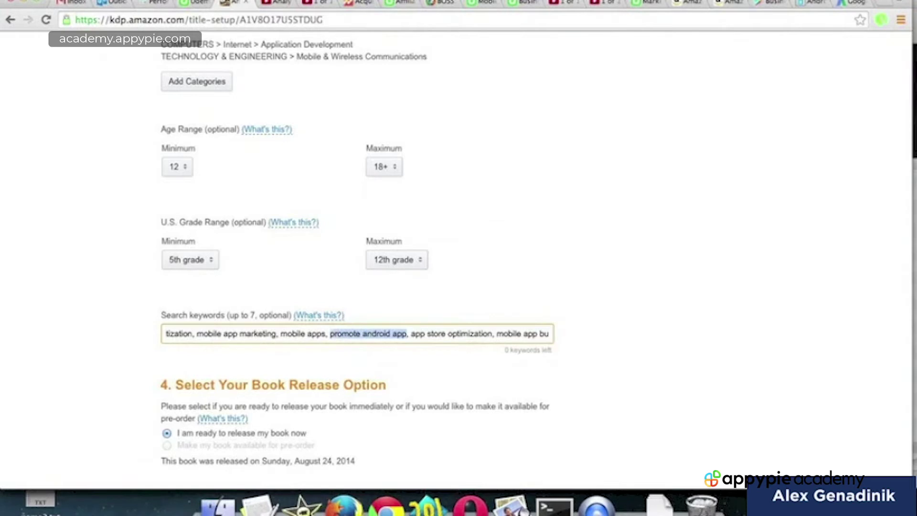
{"action": "type", "text": "app store"}
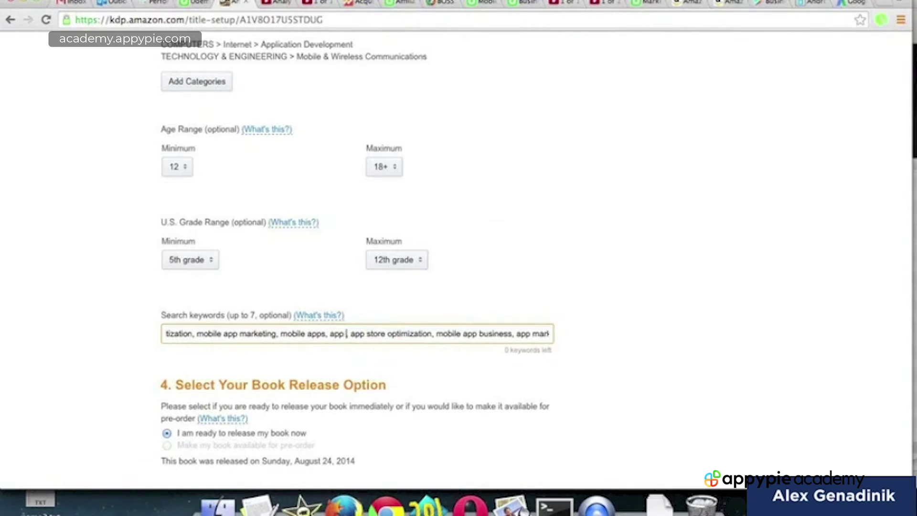
{"action": "type", "text": " seo"}
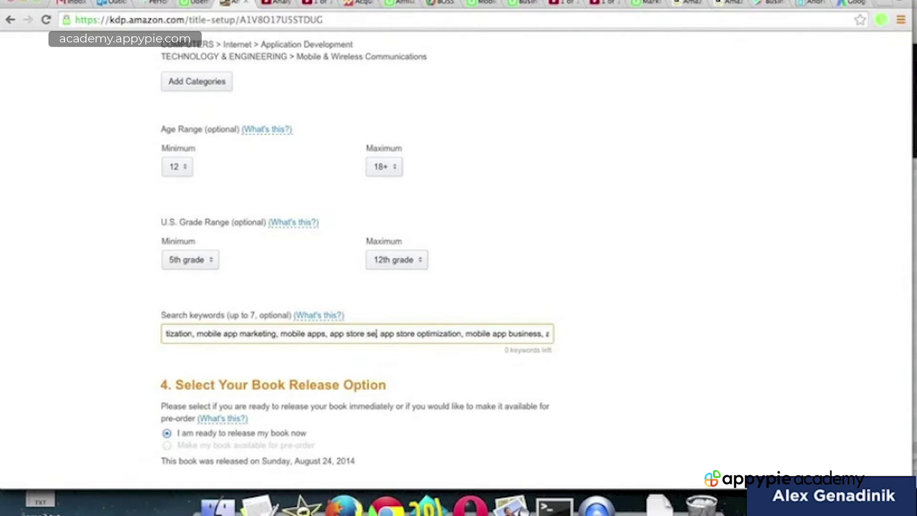
{"action": "key", "text": "End"}
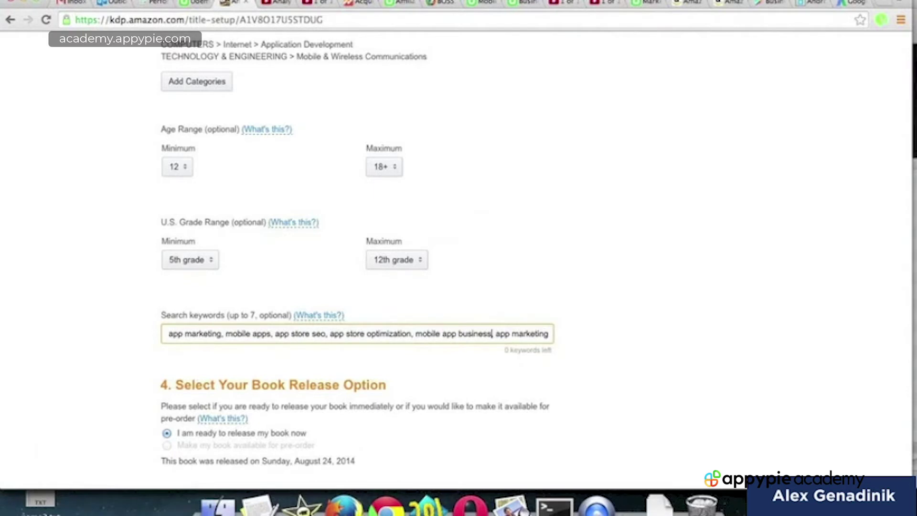
{"action": "key", "text": "shift+Left"}
{"action": "key", "text": "shift+Left"}
{"action": "key", "text": "shift+Left"}
{"action": "key", "text": "shift+Left"}
{"action": "key", "text": "shift+Left"}
{"action": "key", "text": "shift+Left"}
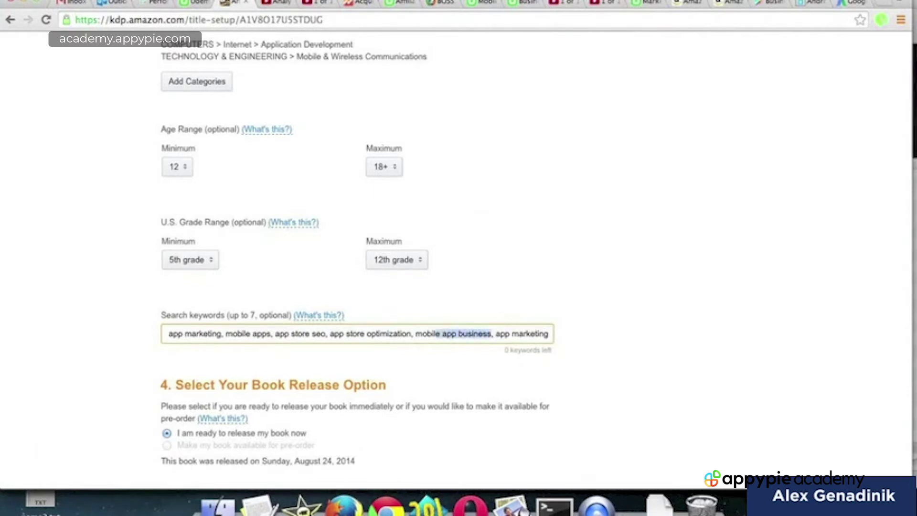
{"action": "left_click_drag", "start_coordinate": [436, 333], "coordinate": [421, 333]}
Search Amazon Books for 'mobile app business' (565 results), then return to KDP title setup
{"action": "left_click", "coordinate": [691, 4]}
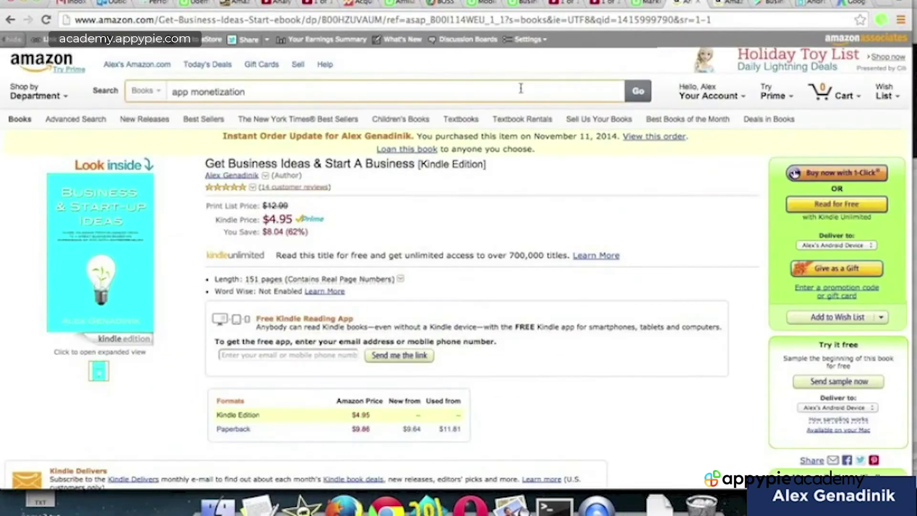
{"action": "left_click", "coordinate": [519, 89]}
{"action": "triple_click", "coordinate": [519, 90]}
{"action": "type", "text": "mobile "}
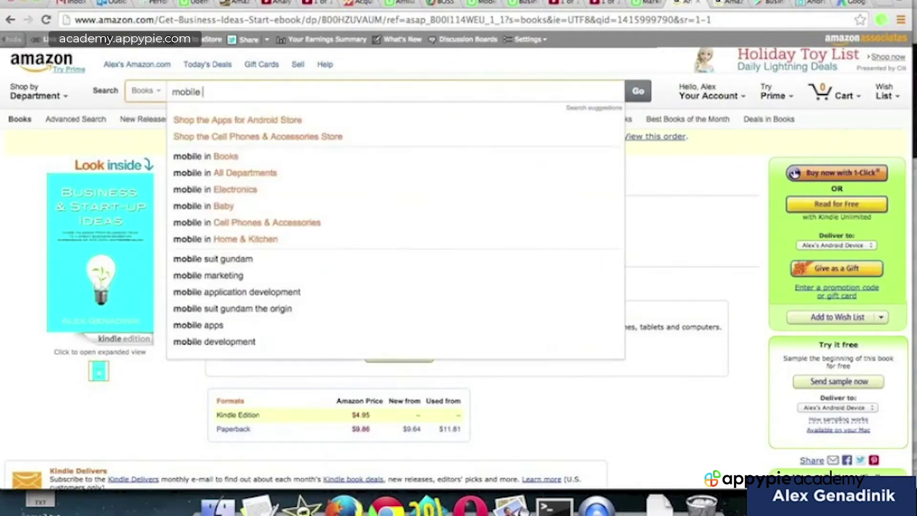
{"action": "type", "text": "app business"}
{"action": "key", "text": "Return"}
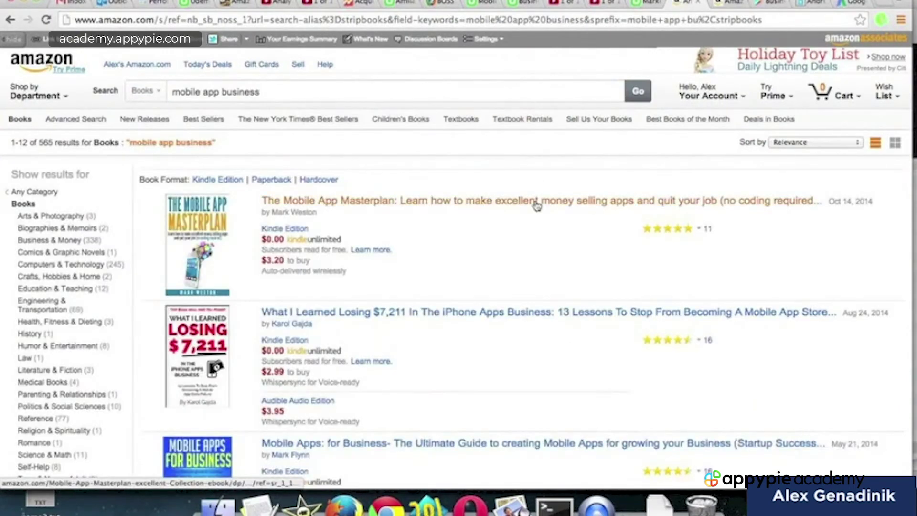
{"action": "scroll", "coordinate": [537, 204], "scroll_direction": "down", "scroll_amount": 15}
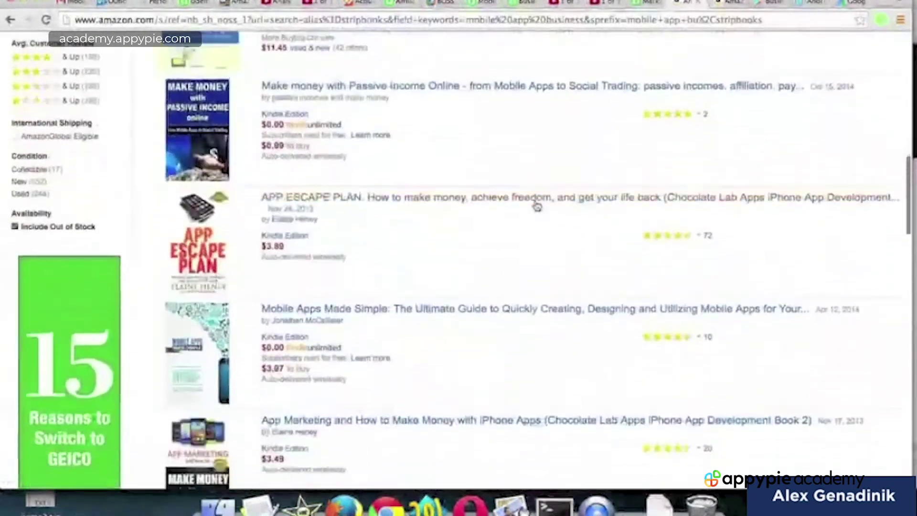
{"action": "scroll", "coordinate": [537, 206], "scroll_direction": "up", "scroll_amount": 12}
{"action": "scroll", "coordinate": [537, 204], "scroll_direction": "up", "scroll_amount": 3}
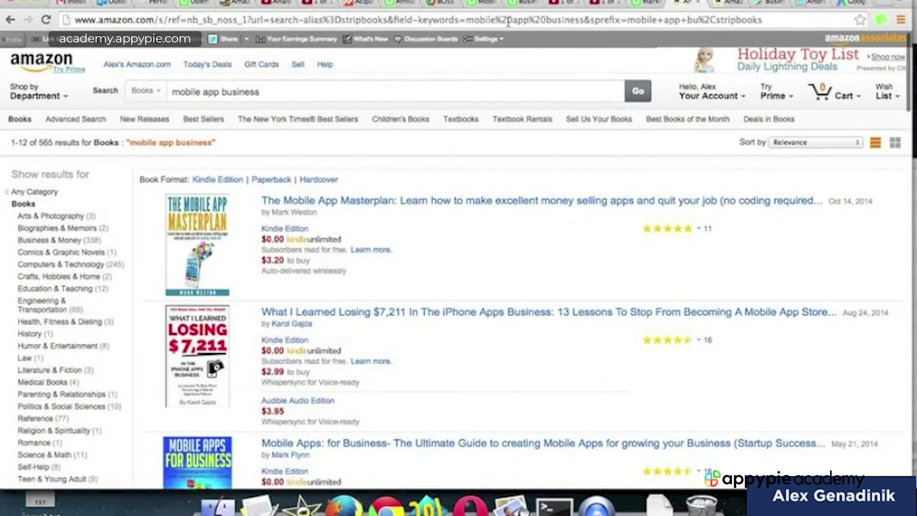
{"action": "left_click", "coordinate": [229, 6]}
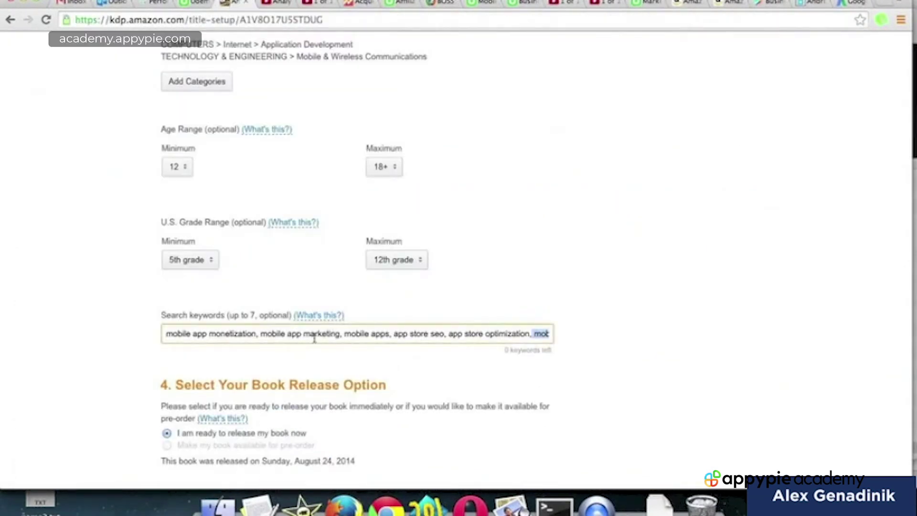
Insert '(app store ASO' after 'app store marketing' in the book description
{"action": "left_click", "coordinate": [532, 315]}
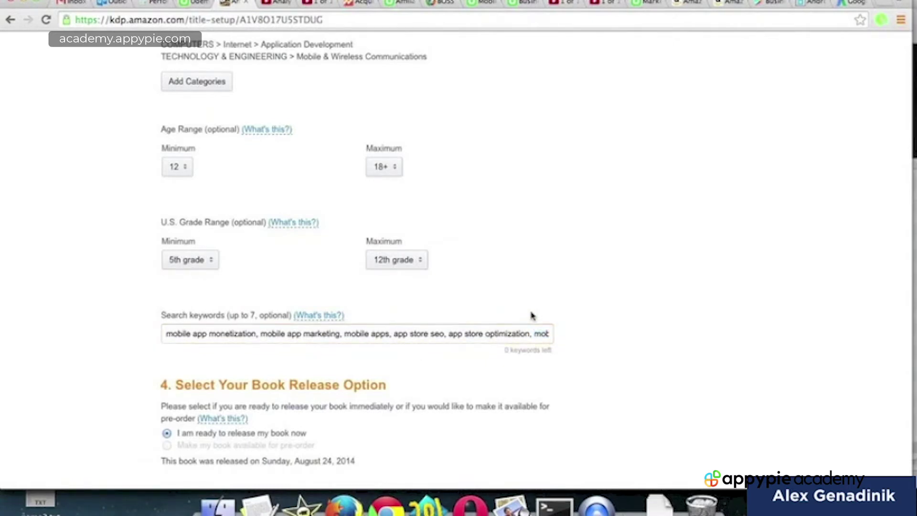
{"action": "scroll", "coordinate": [531, 315], "scroll_direction": "up", "scroll_amount": 15}
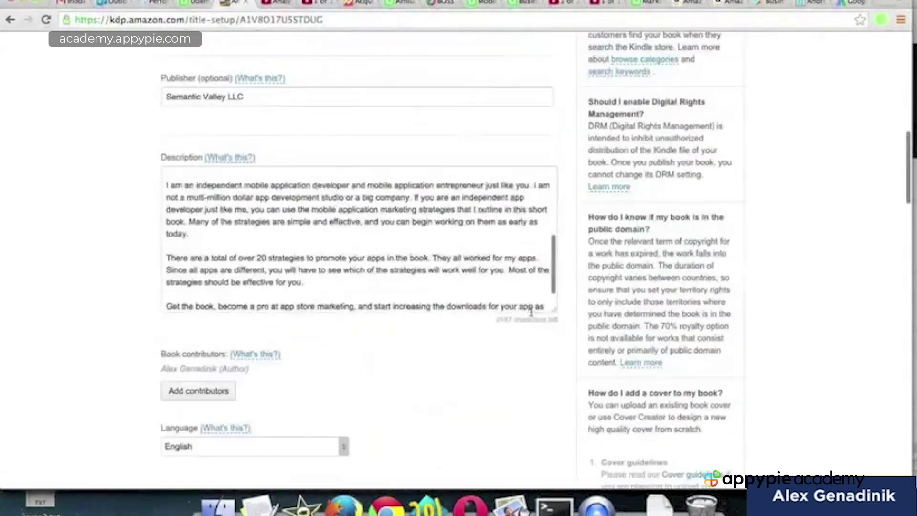
{"action": "scroll", "coordinate": [490, 308], "scroll_direction": "up", "scroll_amount": 2}
{"action": "scroll", "coordinate": [490, 307], "scroll_direction": "up", "scroll_amount": 10}
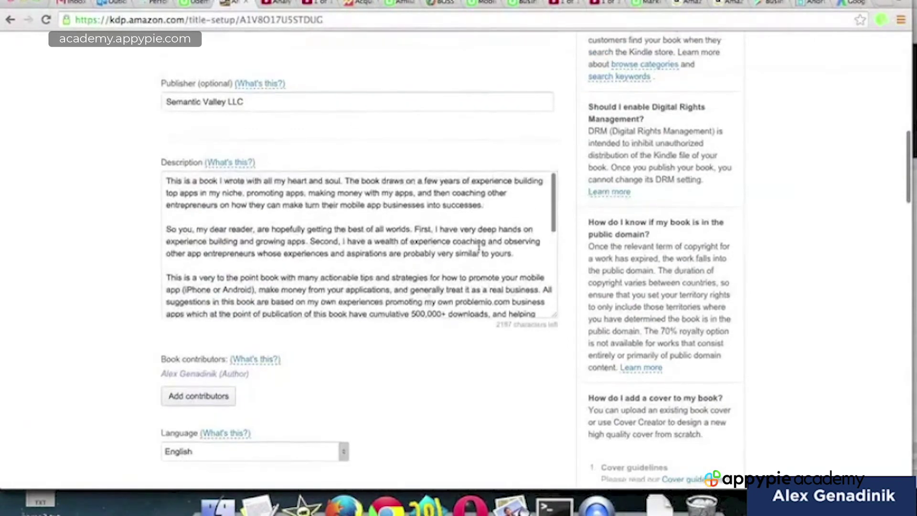
{"action": "scroll", "coordinate": [479, 245], "scroll_direction": "down", "scroll_amount": 10}
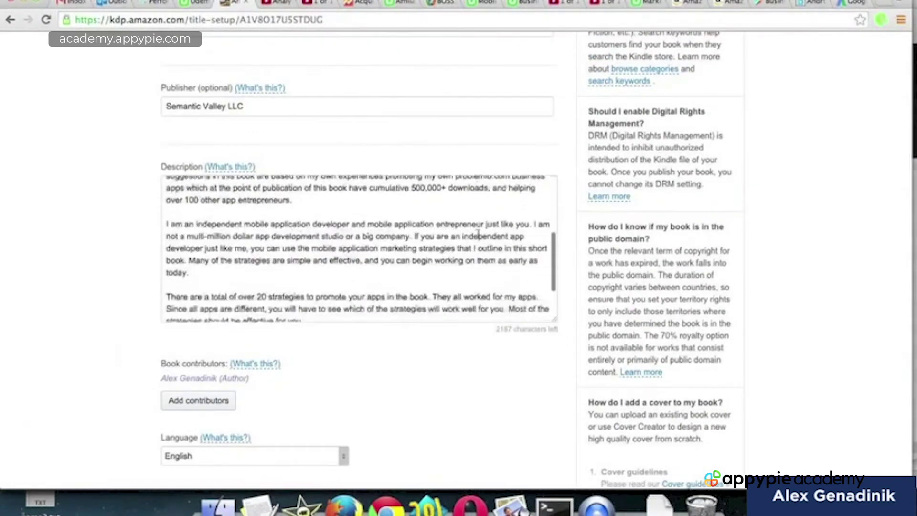
{"action": "scroll", "coordinate": [478, 234], "scroll_direction": "down", "scroll_amount": 2}
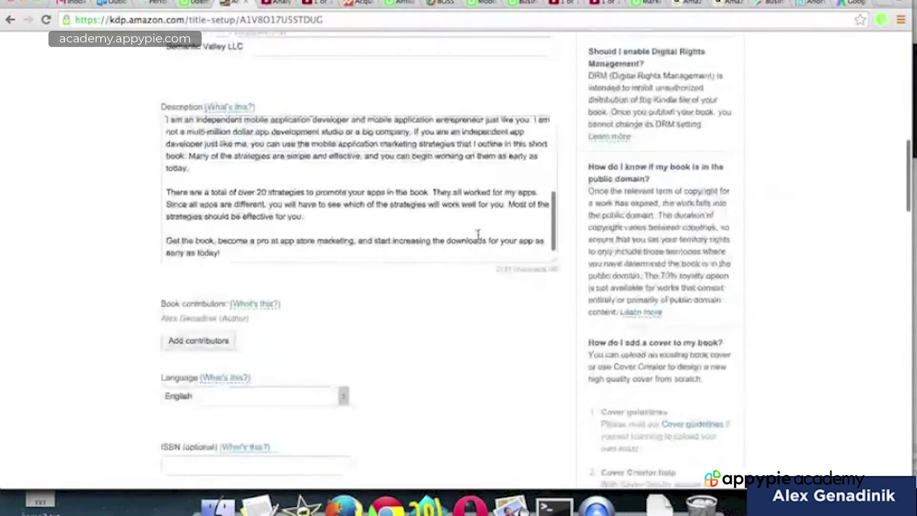
{"action": "left_click", "coordinate": [284, 240]}
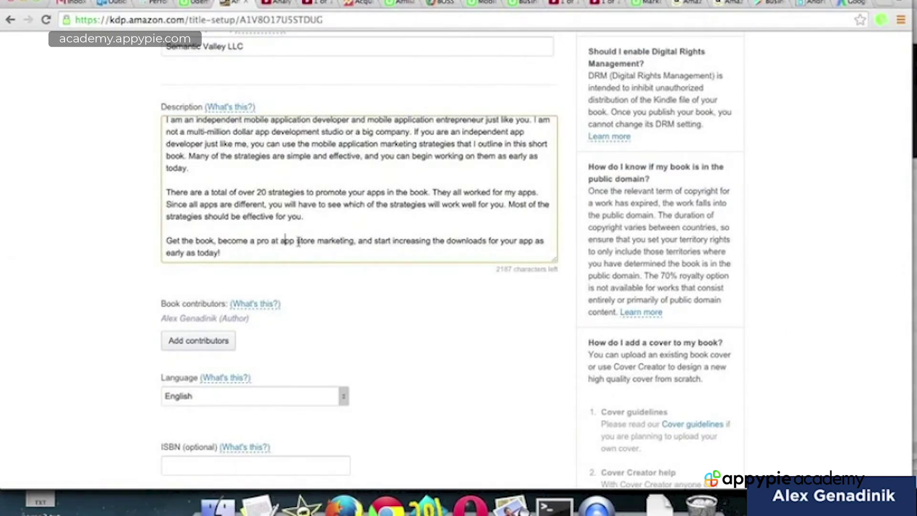
{"action": "left_click", "coordinate": [355, 241]}
{"action": "type", "text": "(app store"}
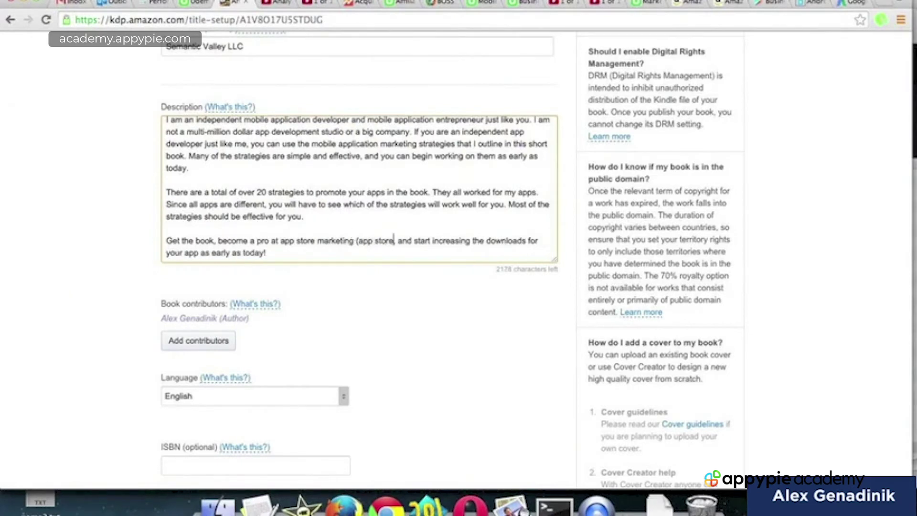
{"action": "type", "text": " ASO"}
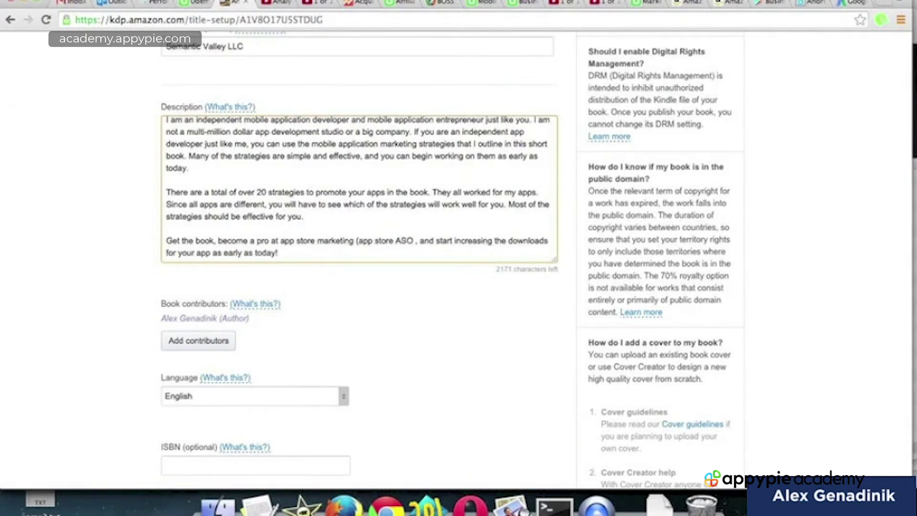
Reword the parenthetical to 'app store SEO which is otherwise known as ASO'
{"action": "key", "text": "BackSpace"}
{"action": "type", "text": ")"}
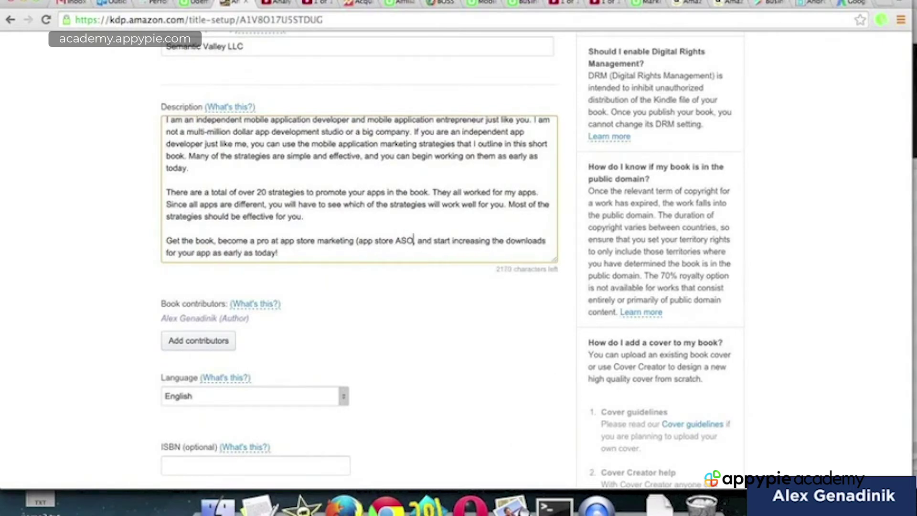
{"action": "key", "text": "BackSpace"}
{"action": "key", "text": "BackSpace"}
{"action": "key", "text": "BackSpace"}
{"action": "type", "text": "SEO which is other"}
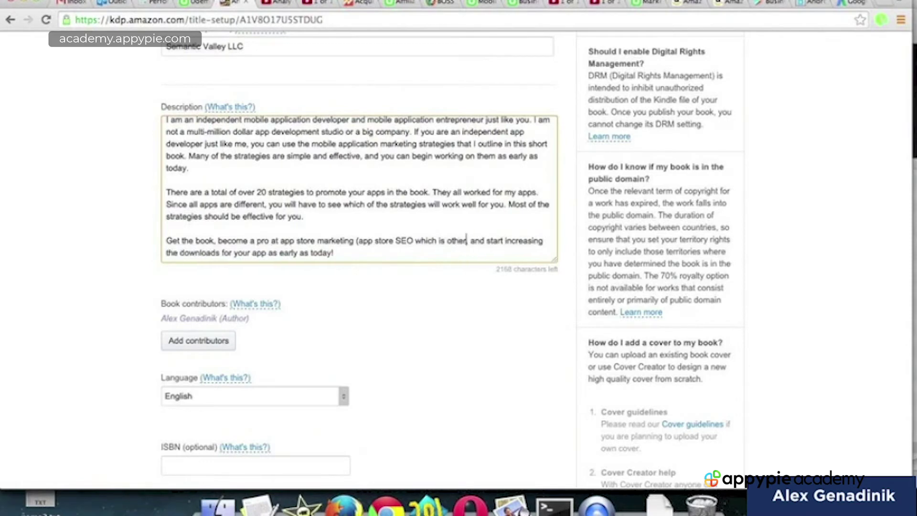
{"action": "type", "text": "wise known as"}
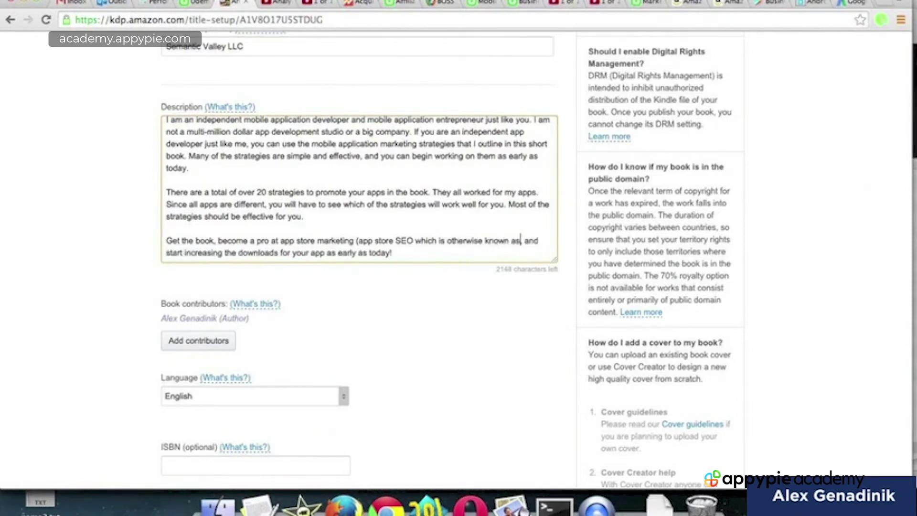
{"action": "type", "text": " ASO),"}
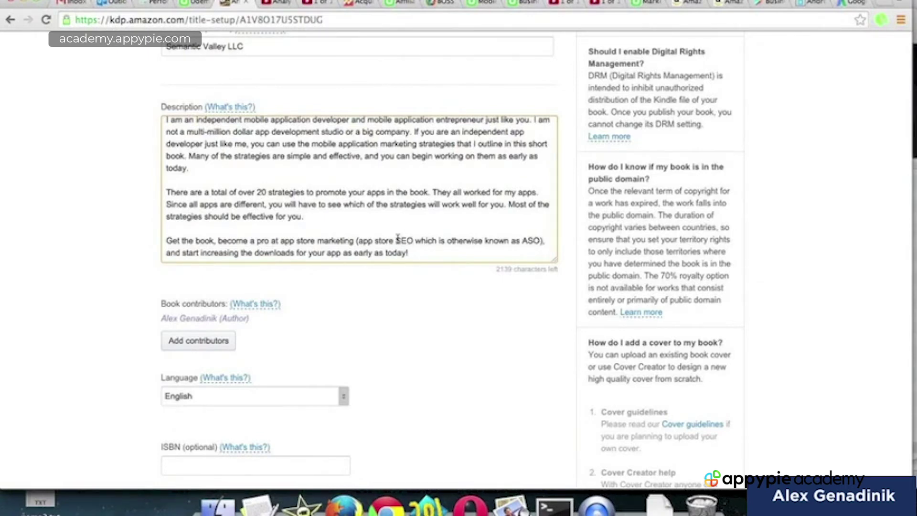
{"action": "scroll", "coordinate": [398, 241], "scroll_direction": "down", "scroll_amount": 2}
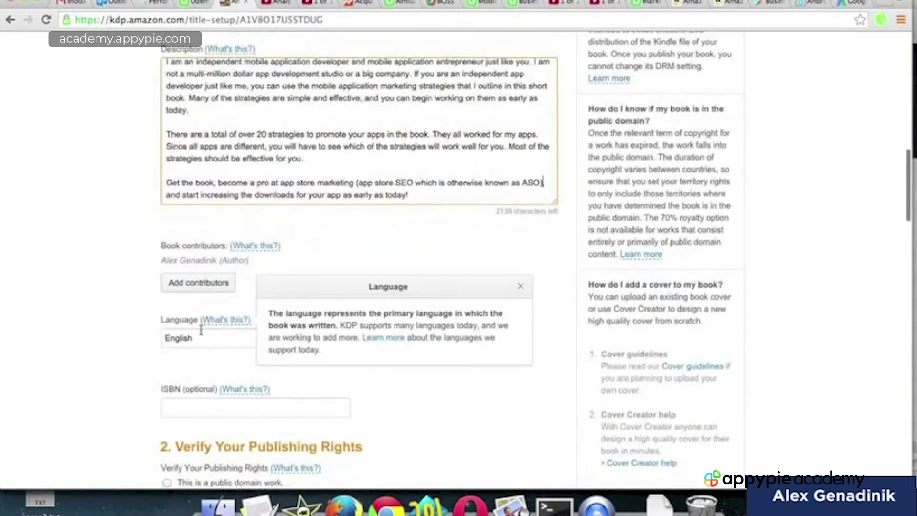
Save the book details and continue to the Rights & Pricing page
{"action": "scroll", "coordinate": [127, 341], "scroll_direction": "down", "scroll_amount": 8}
{"action": "scroll", "coordinate": [128, 341], "scroll_direction": "down", "scroll_amount": 15}
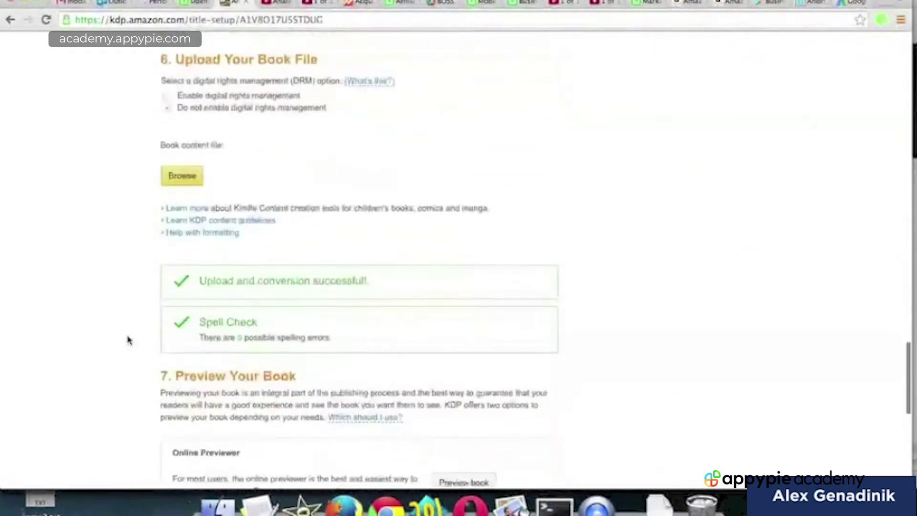
{"action": "scroll", "coordinate": [128, 340], "scroll_direction": "down", "scroll_amount": 4}
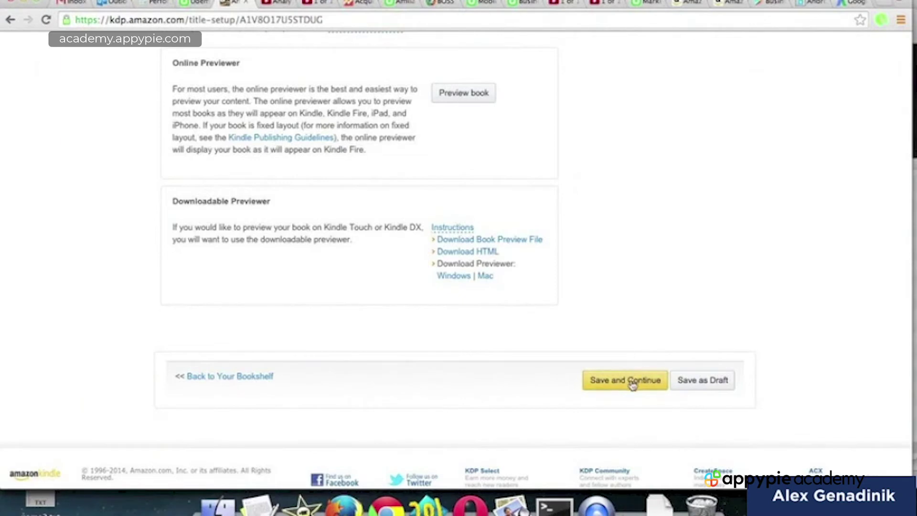
{"action": "left_click", "coordinate": [633, 385]}
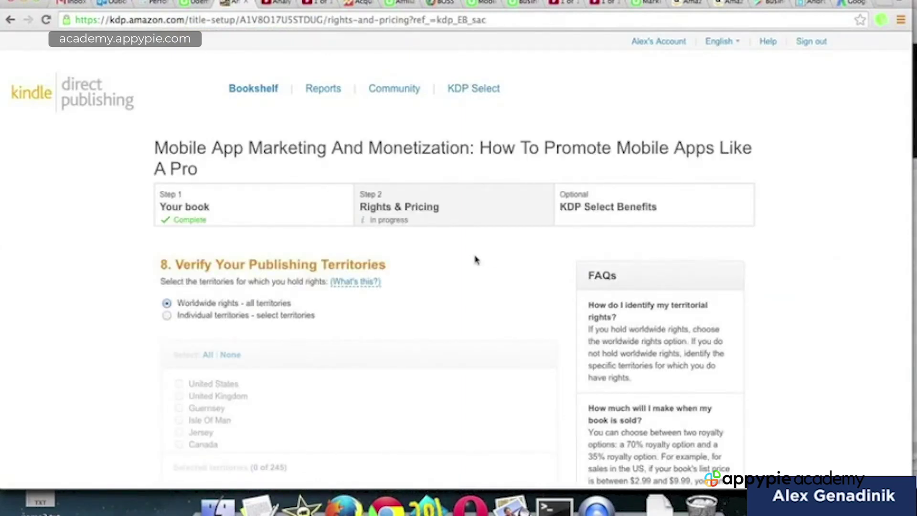
Confirm holding the publishing rights, publish the updated book, and go back to the Bookshelf
{"action": "scroll", "coordinate": [475, 260], "scroll_direction": "down", "scroll_amount": 15}
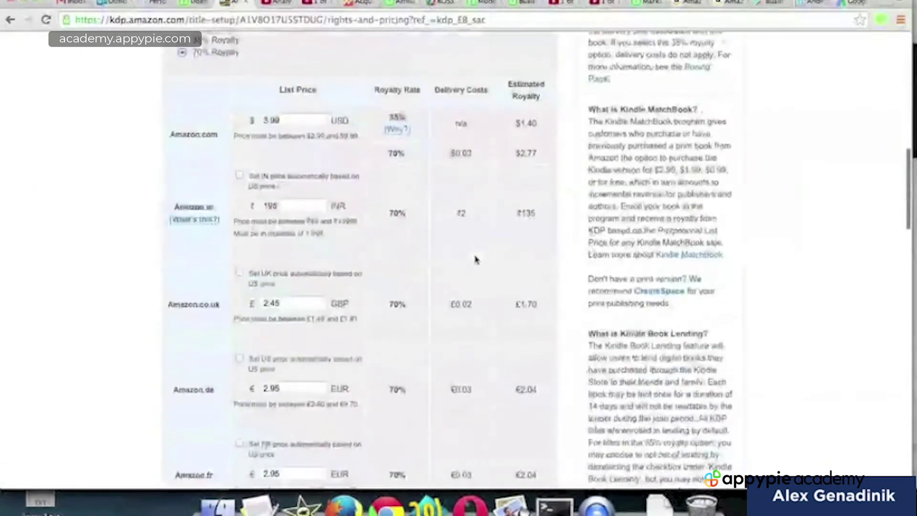
{"action": "scroll", "coordinate": [476, 260], "scroll_direction": "down", "scroll_amount": 15}
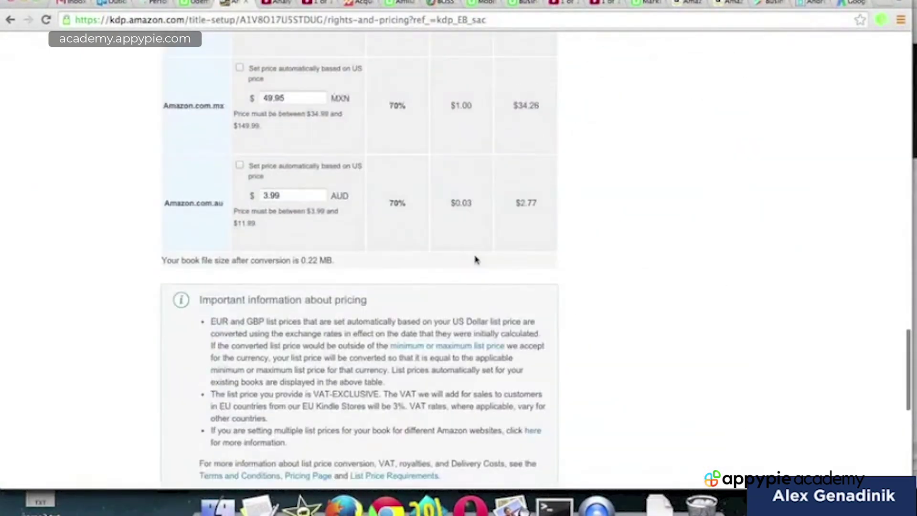
{"action": "scroll", "coordinate": [229, 359], "scroll_direction": "down", "scroll_amount": 7}
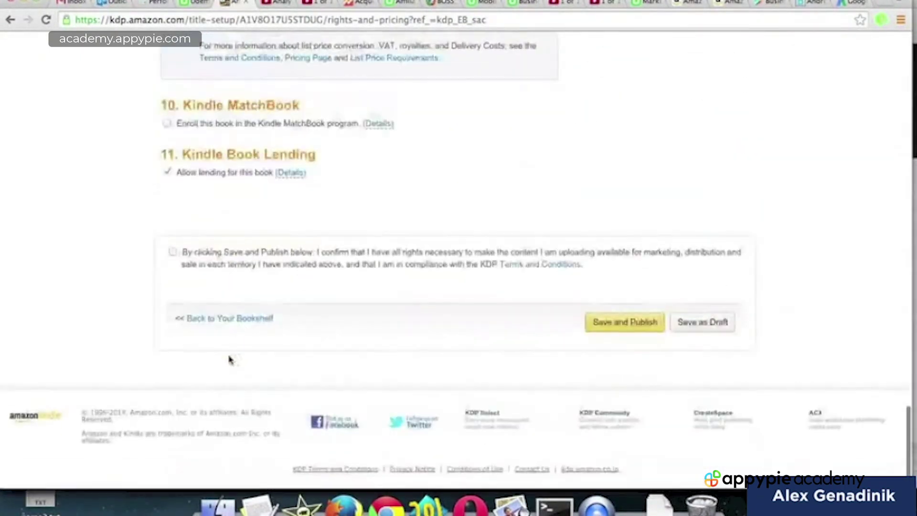
{"action": "left_click", "coordinate": [173, 253]}
{"action": "left_click", "coordinate": [622, 326]}
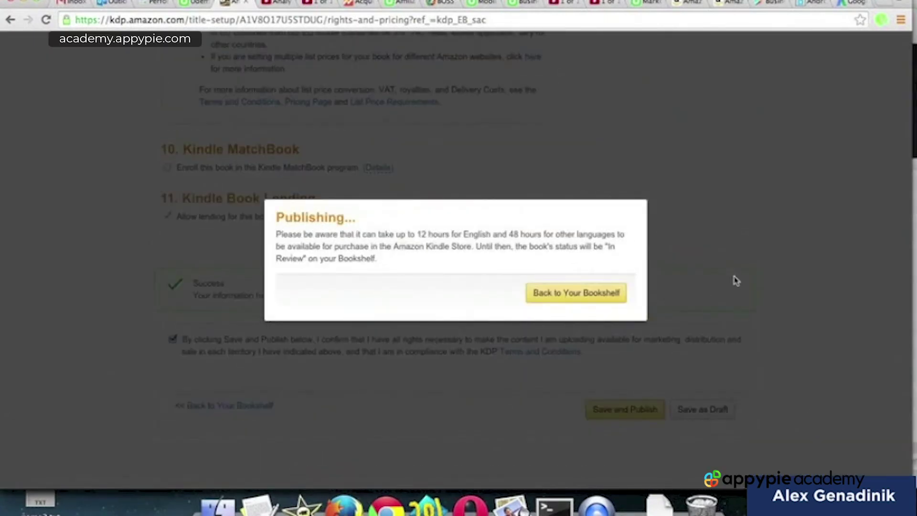
{"action": "left_click", "coordinate": [566, 291]}
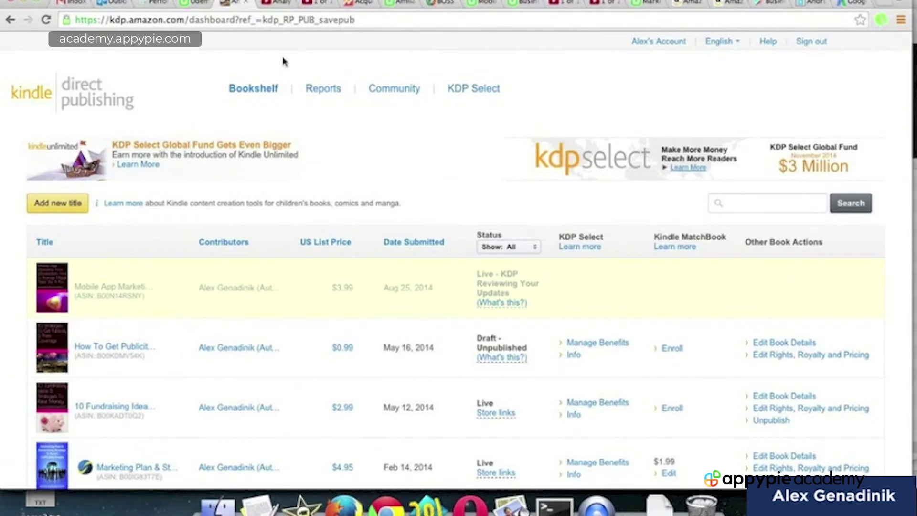
Glance at Google's 'business idea book' results in Firefox, then return to the KDP Bookshelf
{"action": "left_click", "coordinate": [344, 506]}
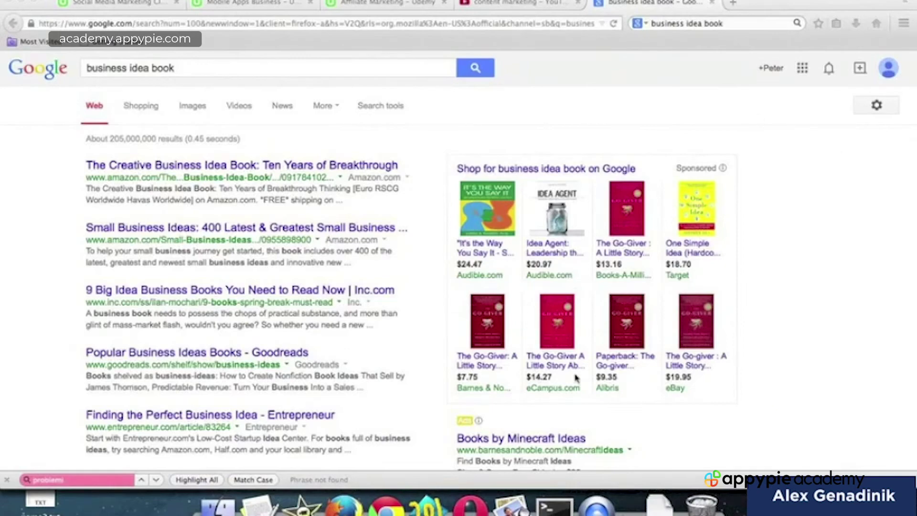
{"action": "left_click", "coordinate": [386, 505]}
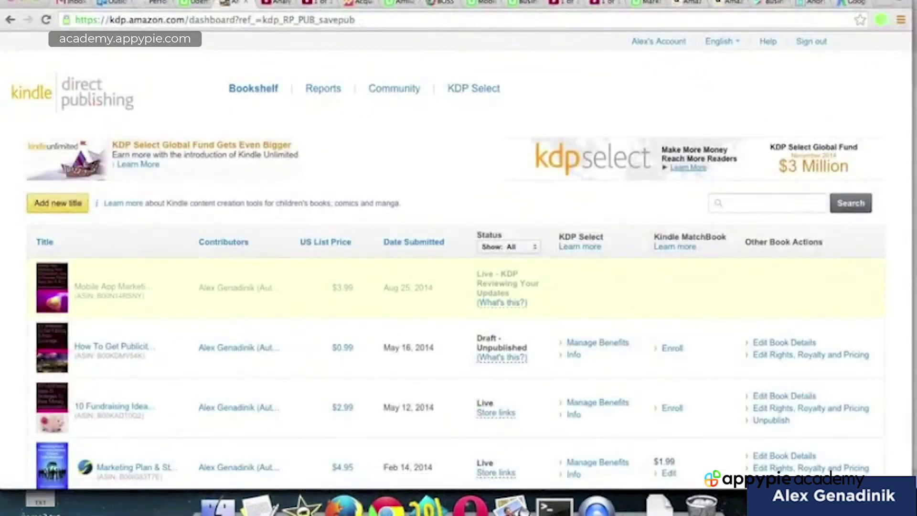
Revisit Amazon's Get Business Ideas & Start A Business Kindle page, then bring up Google's 'business idea book' results
{"action": "left_click", "coordinate": [683, 3]}
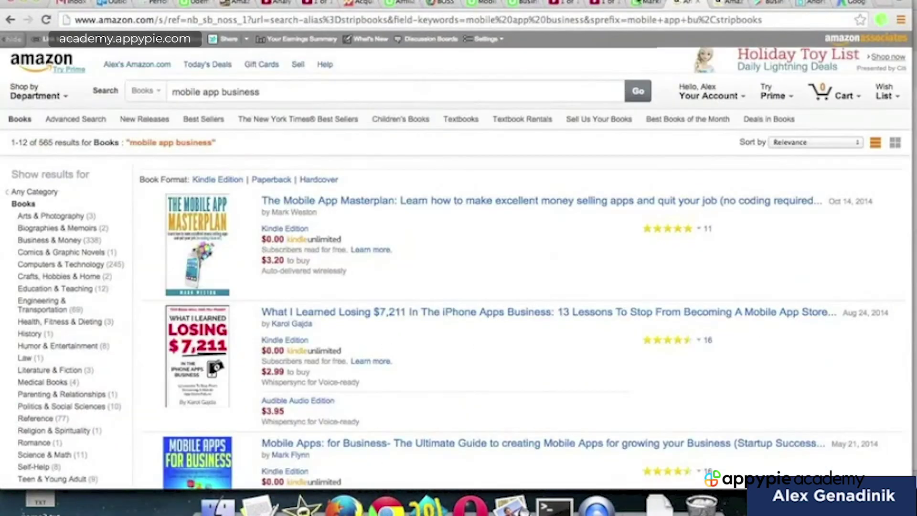
{"action": "left_click", "coordinate": [10, 20]}
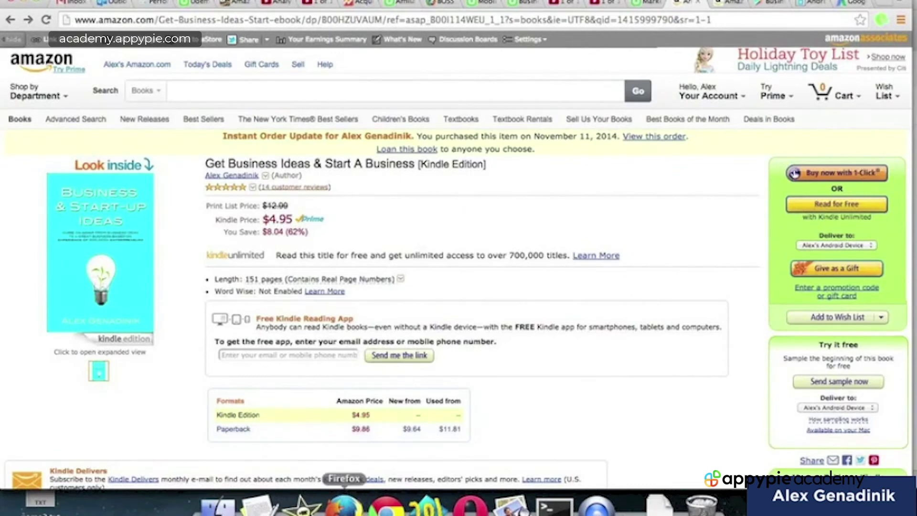
{"action": "left_click", "coordinate": [344, 505]}
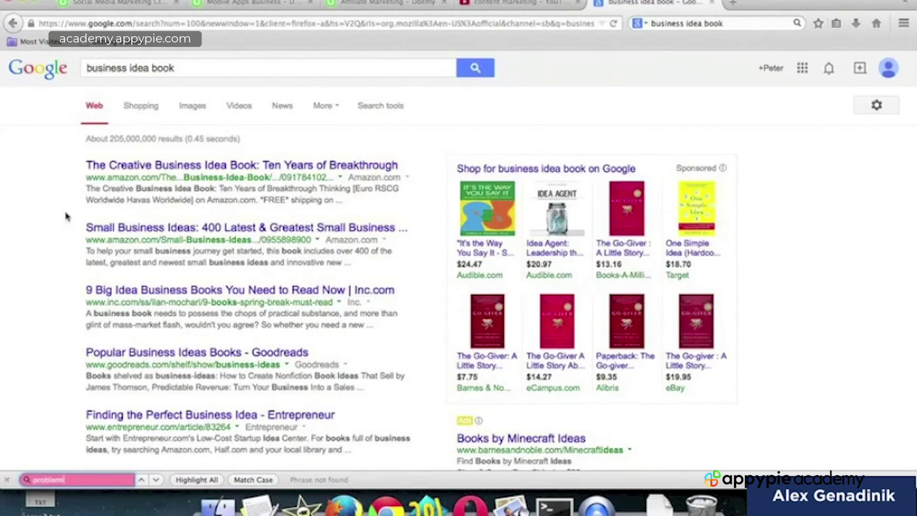
Highlight the glowingstart.com 'Startup & Business Ideas Book - Grow Your Business!' result and the results below it
{"action": "scroll", "coordinate": [43, 266], "scroll_direction": "down", "scroll_amount": 1}
{"action": "scroll", "coordinate": [43, 267], "scroll_direction": "down", "scroll_amount": 2}
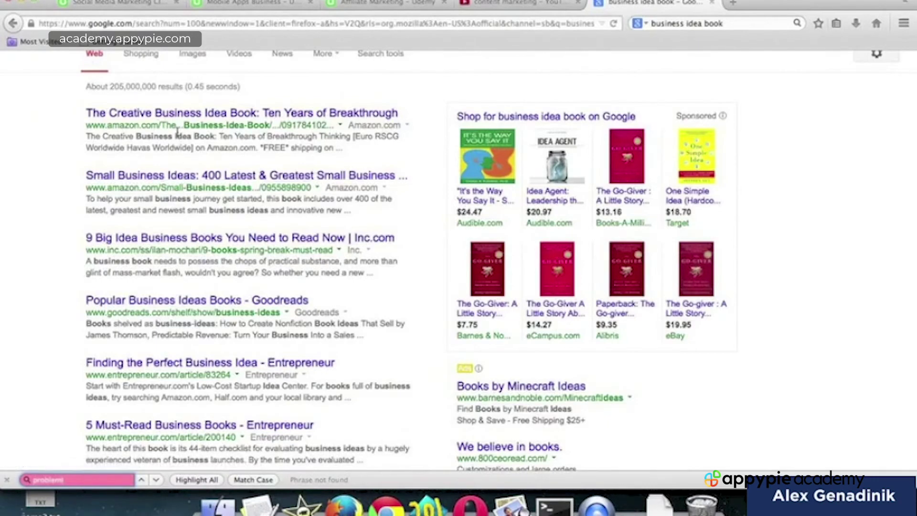
{"action": "scroll", "coordinate": [73, 264], "scroll_direction": "down", "scroll_amount": 3}
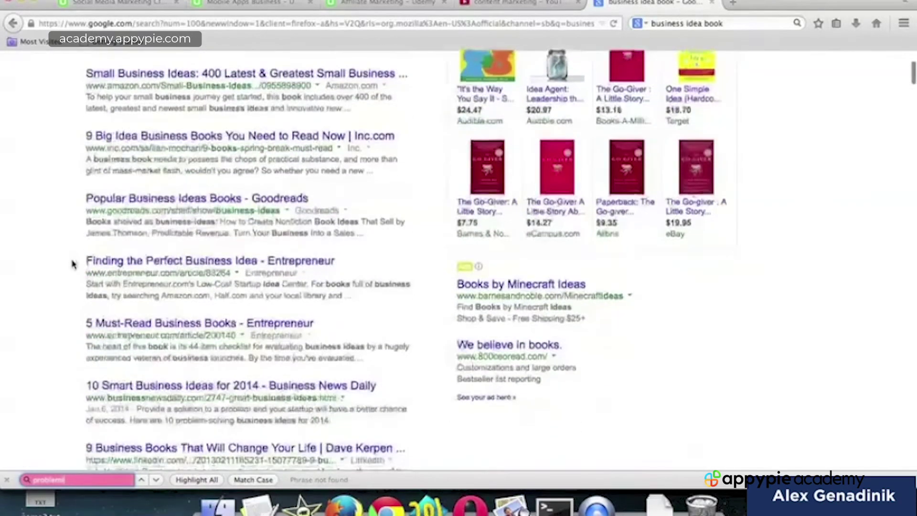
{"action": "scroll", "coordinate": [73, 264], "scroll_direction": "down", "scroll_amount": 6}
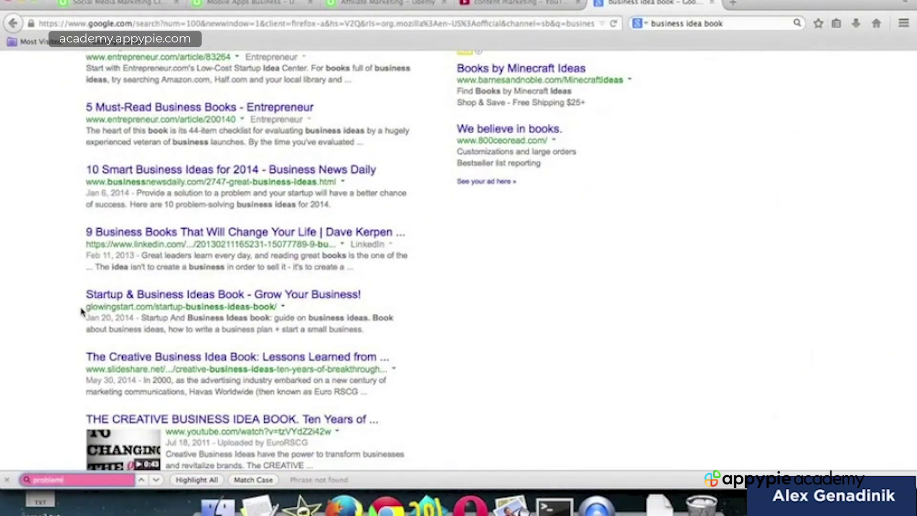
{"action": "left_click_drag", "start_coordinate": [82, 311], "coordinate": [281, 312]}
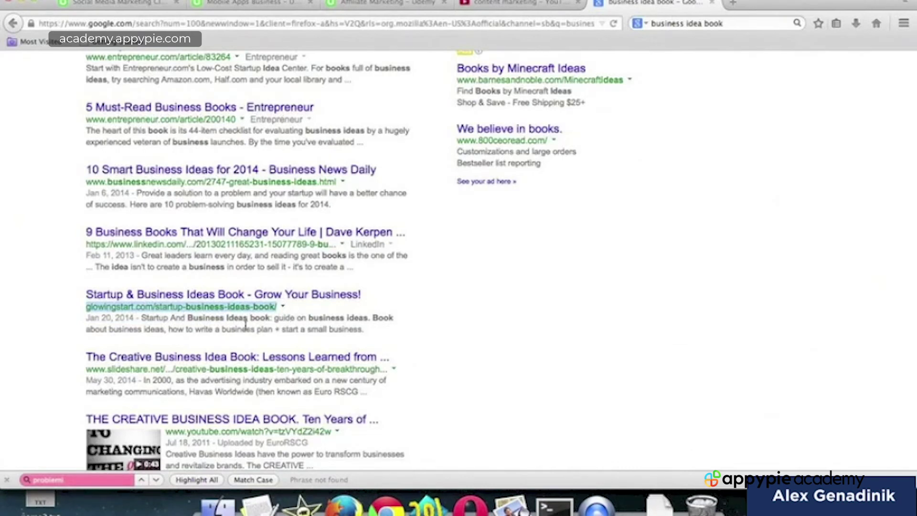
{"action": "scroll", "coordinate": [246, 327], "scroll_direction": "down", "scroll_amount": 2}
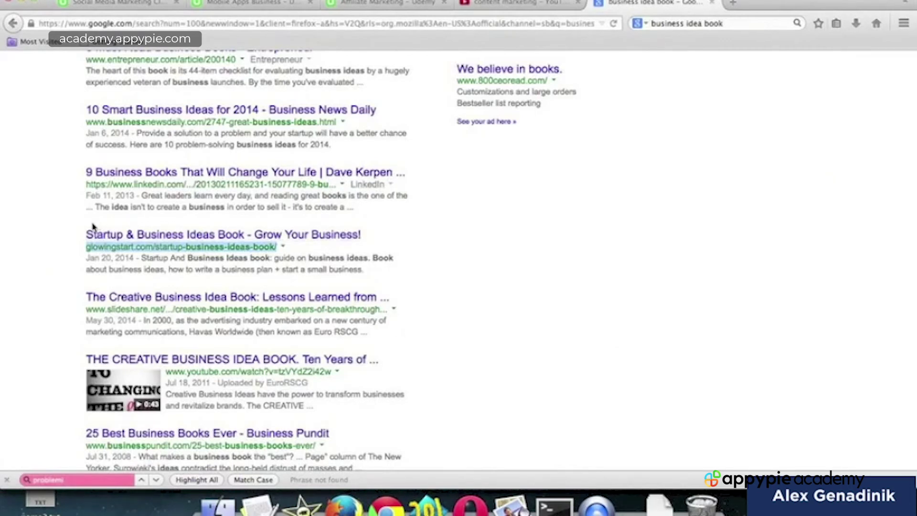
{"action": "left_click_drag", "start_coordinate": [93, 226], "coordinate": [167, 248]}
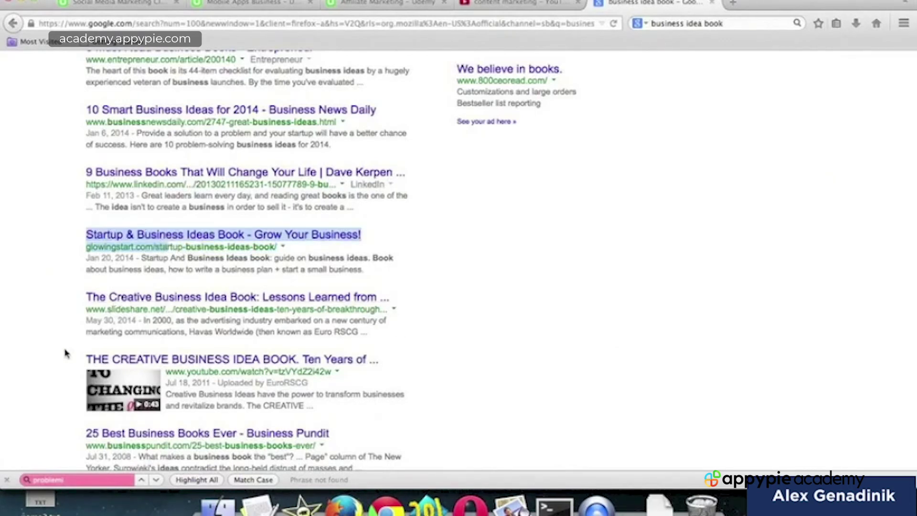
{"action": "left_click_drag", "start_coordinate": [62, 348], "coordinate": [239, 383]}
{"action": "left_click", "coordinate": [481, 326]}
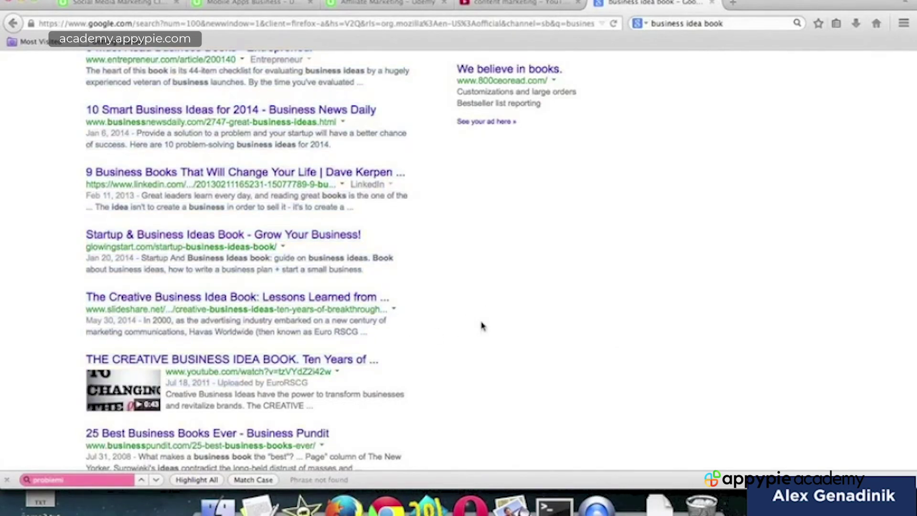